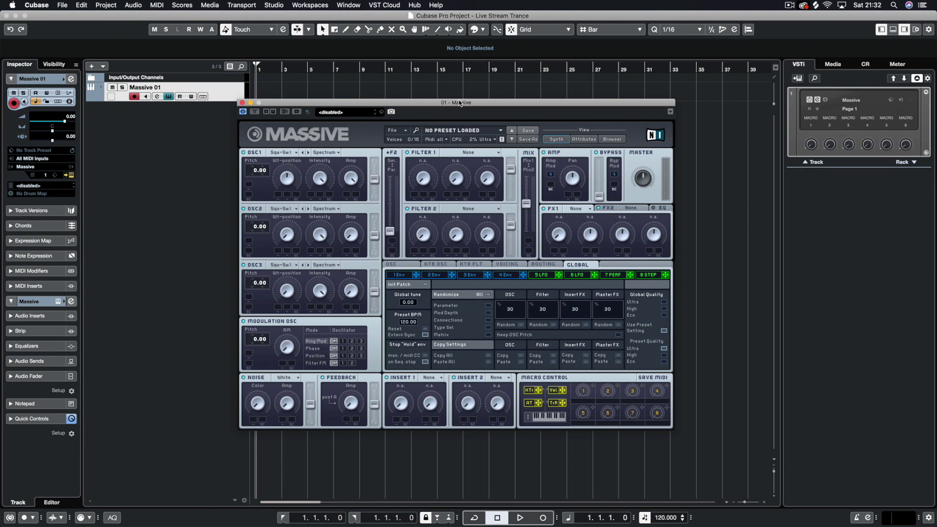
# - Record a MIDI performance on the Massive 01 track from bar 1 to about bar 9
pyautogui.moveTo(461, 103); pyautogui.dragTo(476, 79)
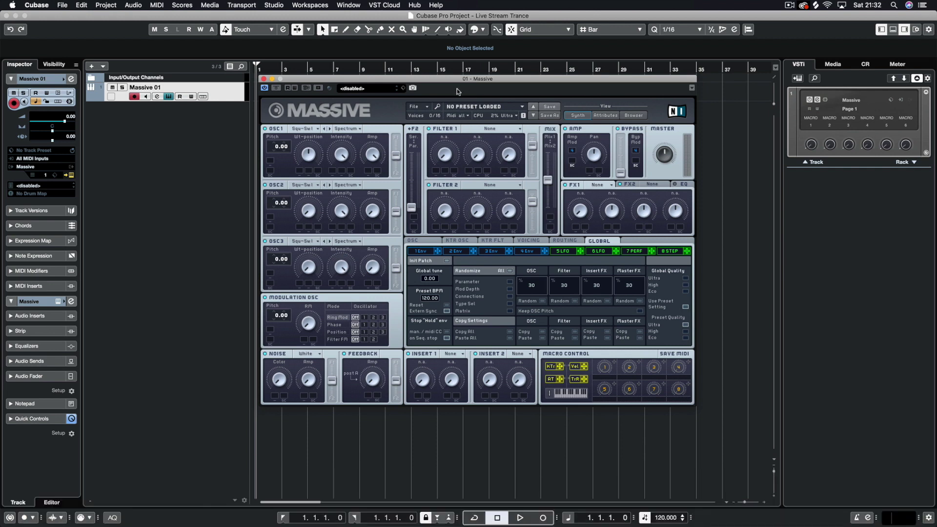
pyautogui.moveTo(457, 89); pyautogui.dragTo(447, 121)
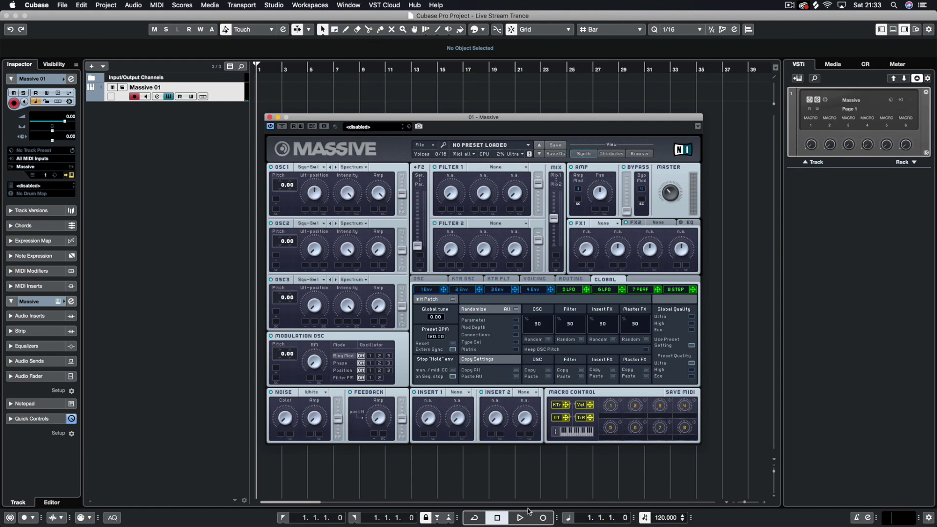
pyautogui.click(547, 519)
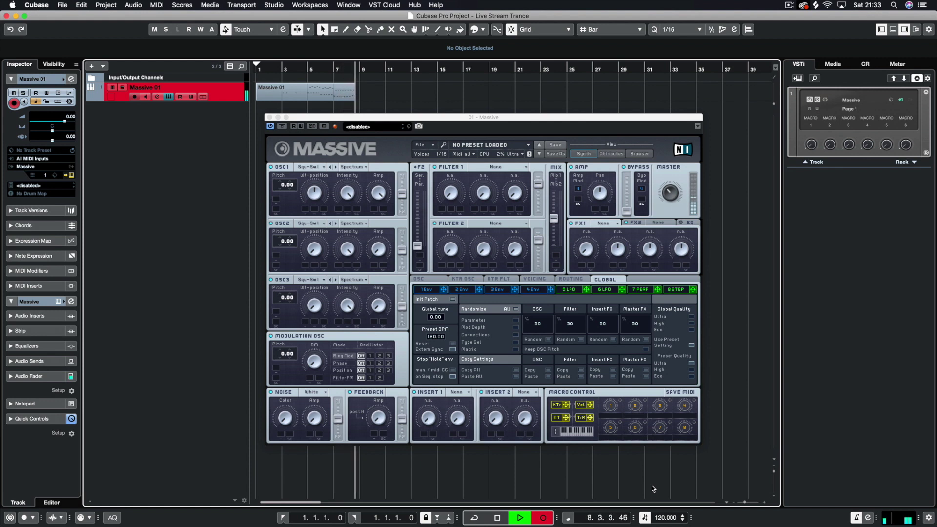
pyautogui.press('space')
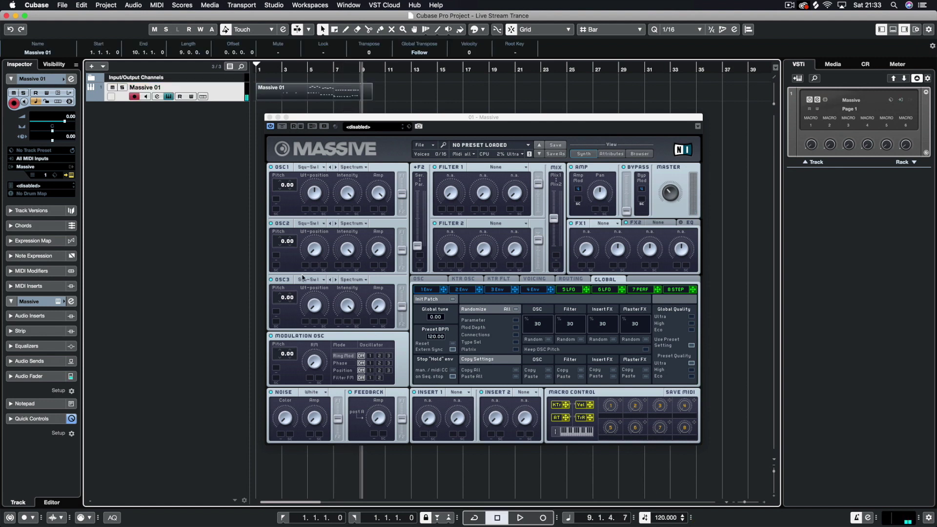
# - Open the recorded Massive 01 part in the Key Editor and uncover its notes by moving the Massive window aside
pyautogui.doubleClick(325, 101)
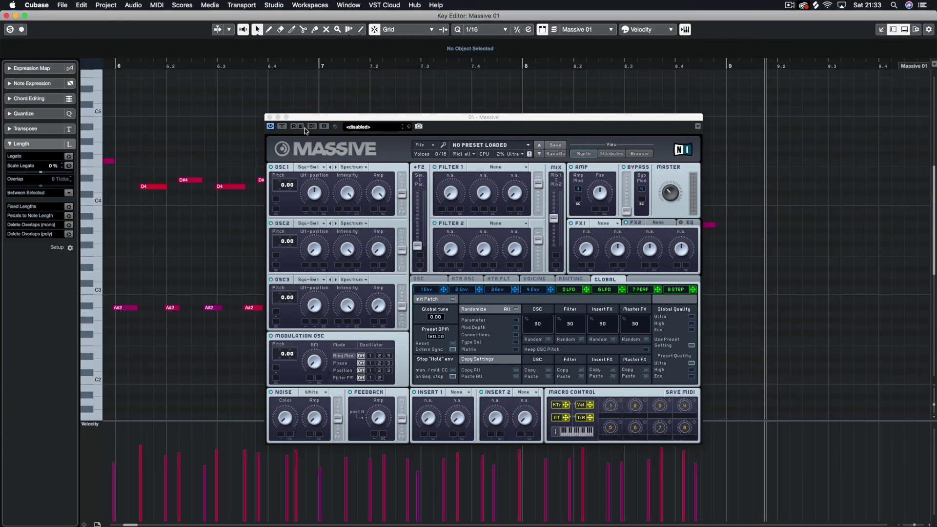
pyautogui.moveTo(305, 118); pyautogui.dragTo(596, 123)
pyautogui.press('g')
pyautogui.press('g')
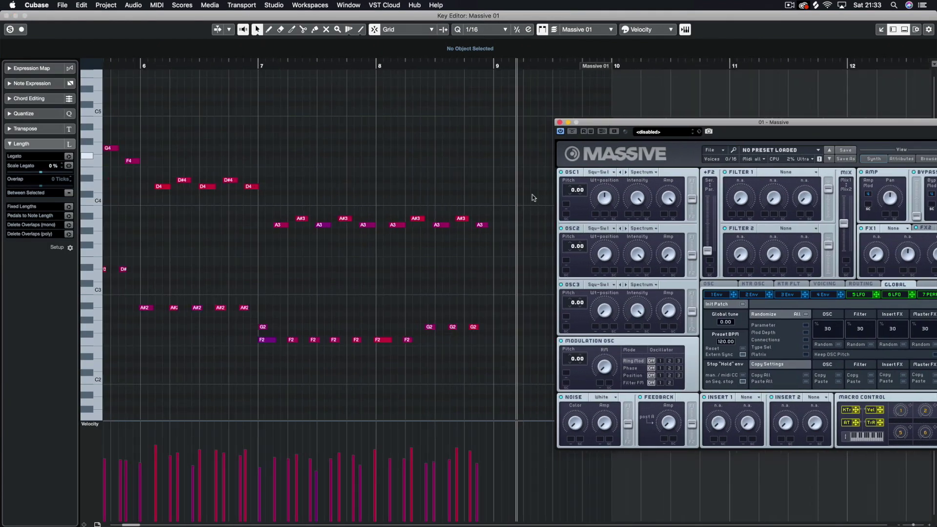
# - Delete the stray G2 note at the start of bar 7 and quantize all notes to 1/16
pyautogui.click(341, 327)
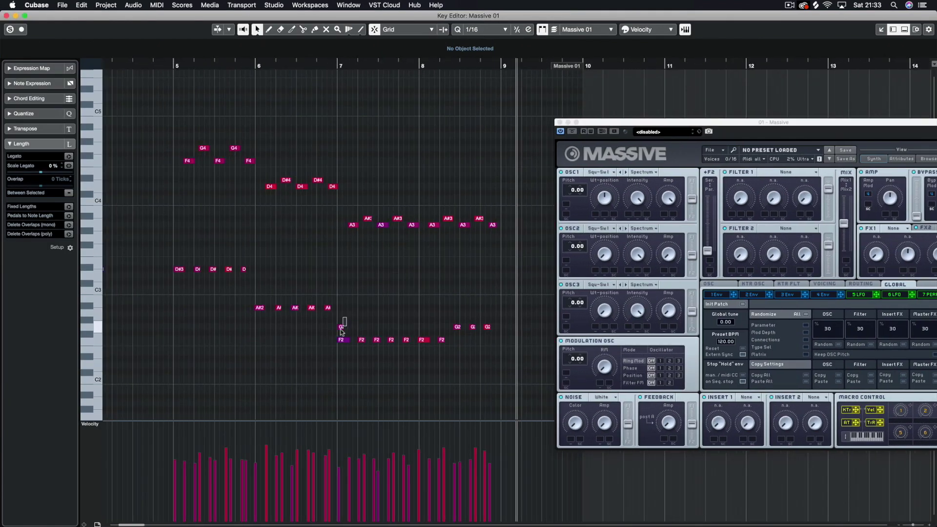
pyautogui.press('Delete')
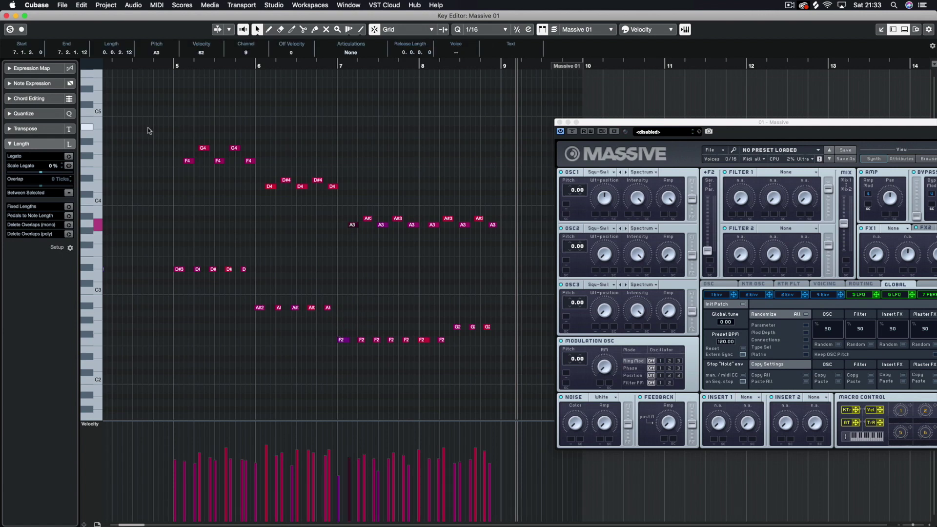
pyautogui.press('super+a')
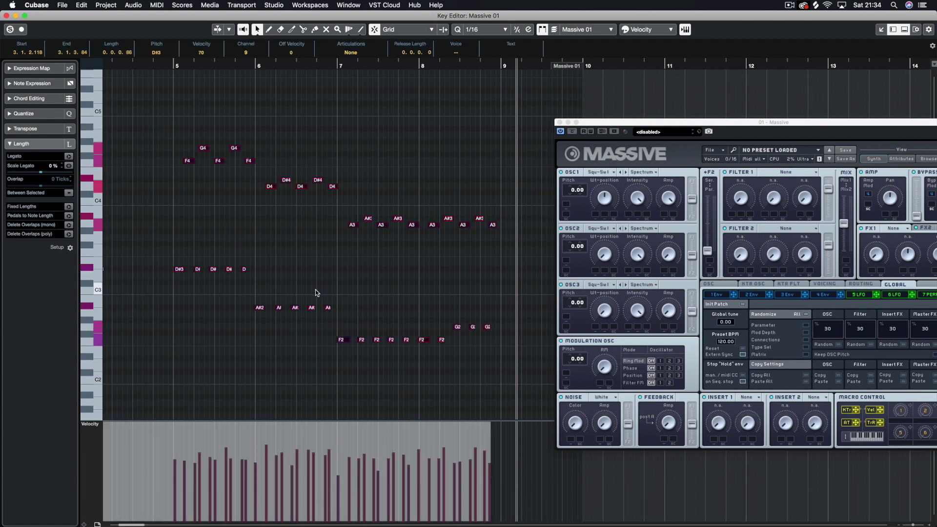
pyautogui.press('q')
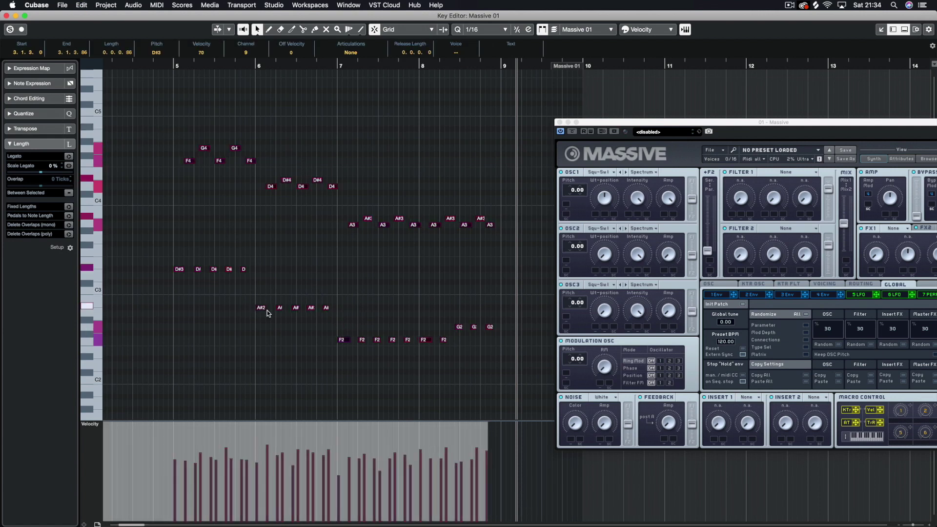
# - Play the melody and loop it by setting the locators from bar 5 to bar 9 and turning on cycle mode
pyautogui.click(176, 59)
pyautogui.press('space')
pyautogui.moveTo(178, 58); pyautogui.dragTo(506, 57)
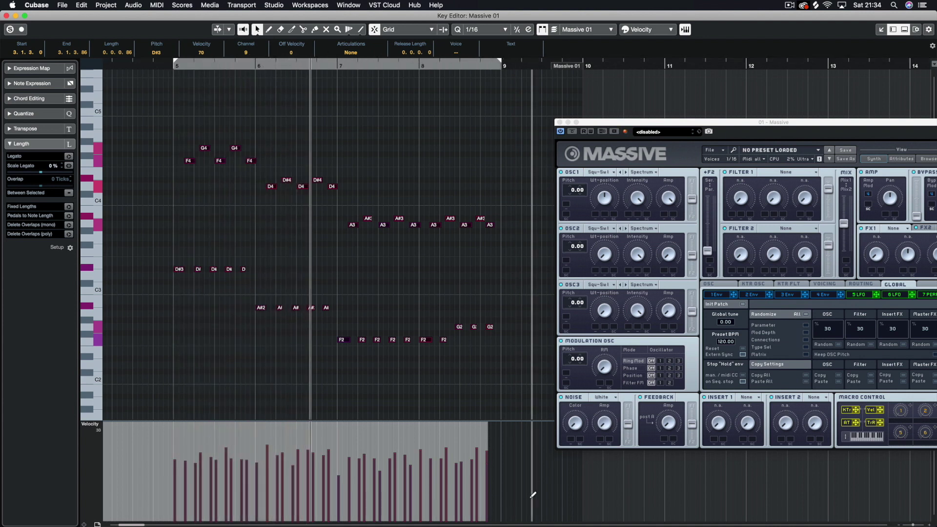
pyautogui.press('Return')
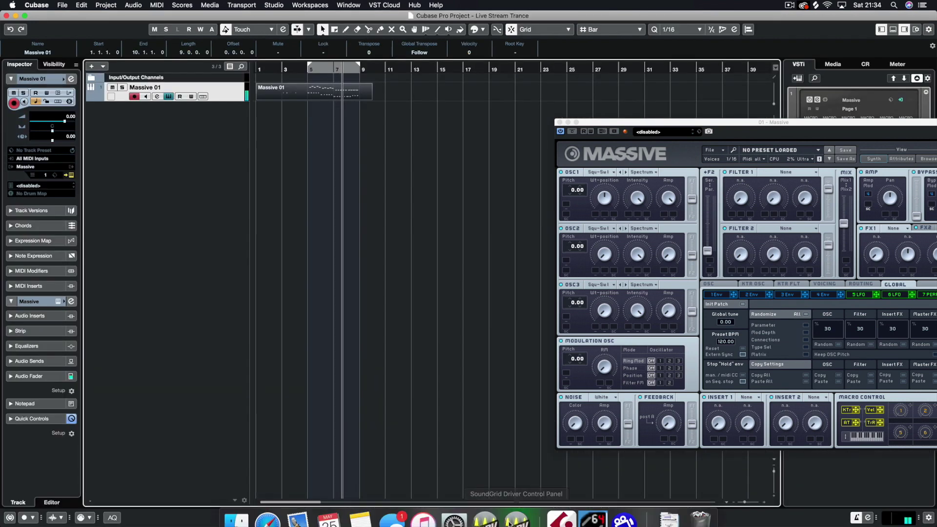
pyautogui.click(474, 517)
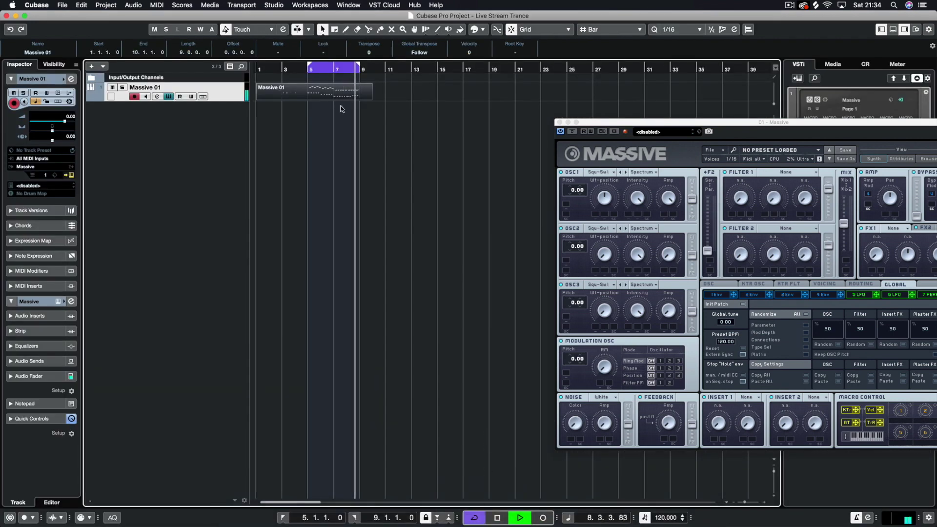
# - Reopen the Massive 01 part in the Key Editor and close the Massive window covering the notes
pyautogui.press('Return')
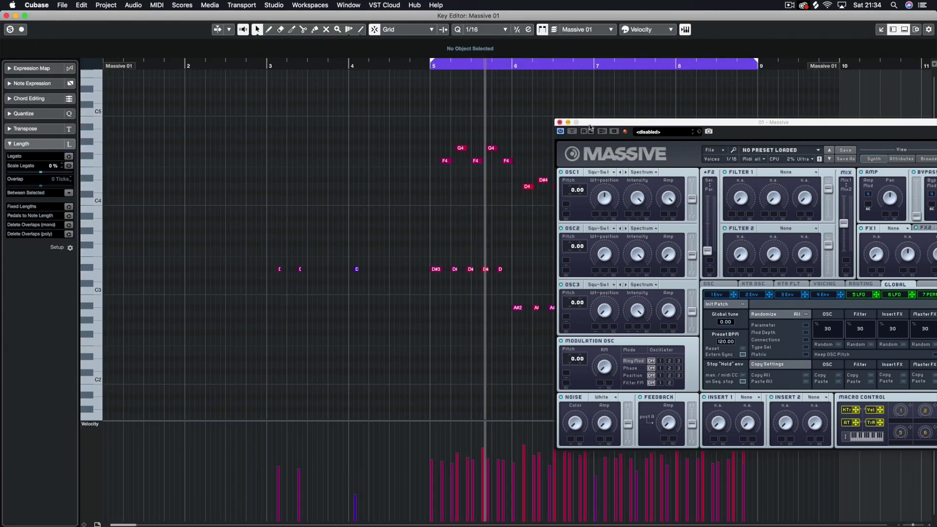
pyautogui.click(560, 122)
pyautogui.hscroll(5, 569, 150)
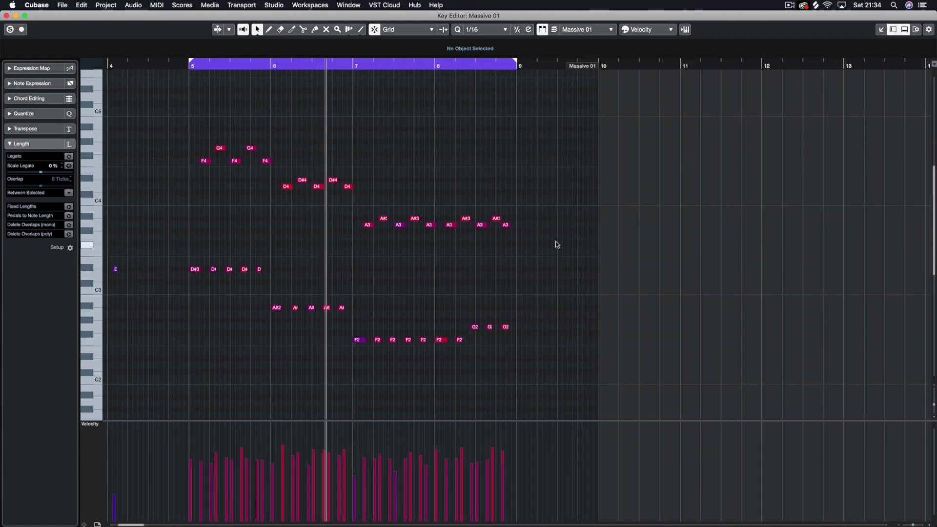
pyautogui.click(511, 226)
pyautogui.hscroll(-3, 514, 227)
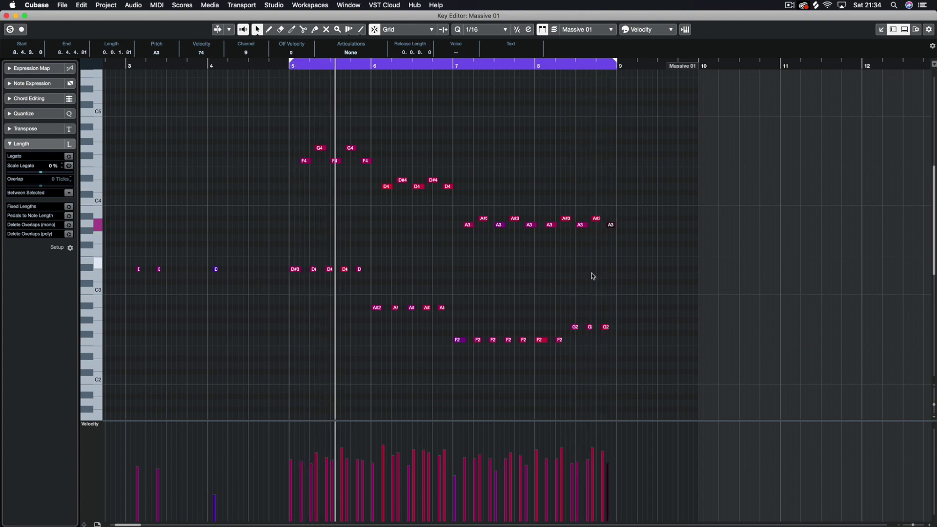
# - Raise the velocity of all notes to 127 and delete the three stray notes before bar 5
pyautogui.press('super+a')
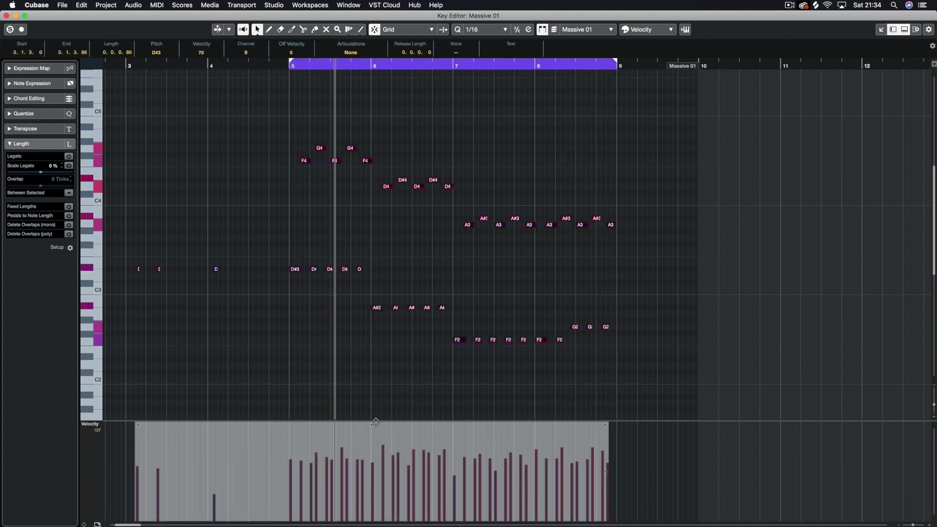
pyautogui.moveTo(371, 423); pyautogui.dragTo(364, 320)
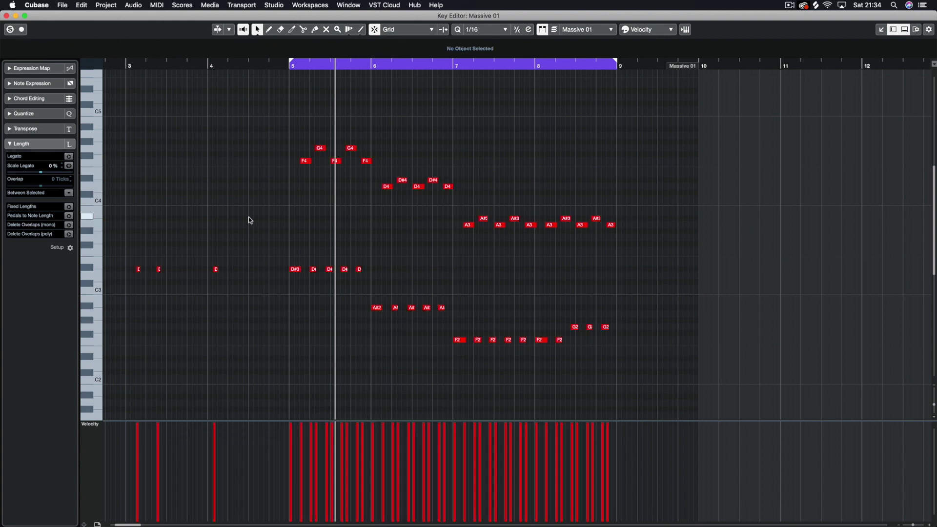
pyautogui.moveTo(248, 216); pyautogui.dragTo(130, 306)
pyautogui.press('BackSpace')
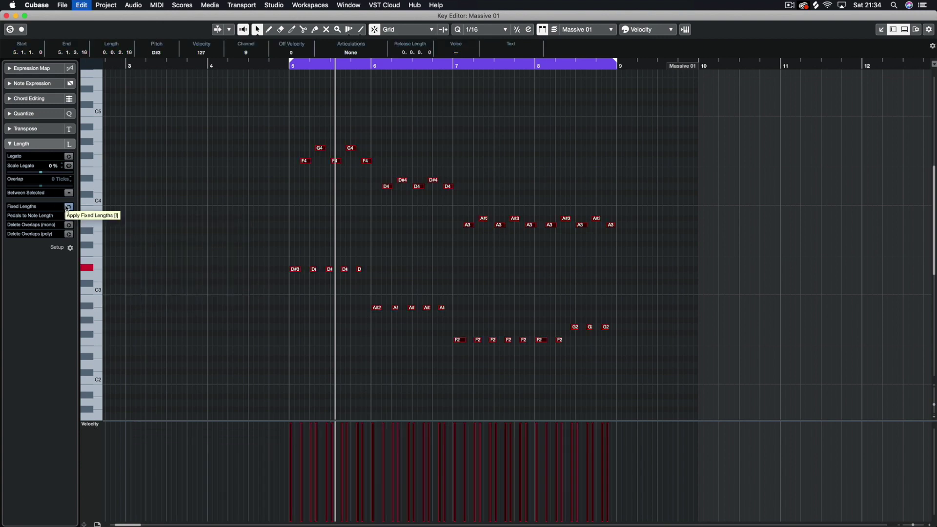
# - Apply a fixed 1/16 length to all notes and play back the loop
pyautogui.click(69, 207)
pyautogui.click(250, 209)
pyautogui.press('space')
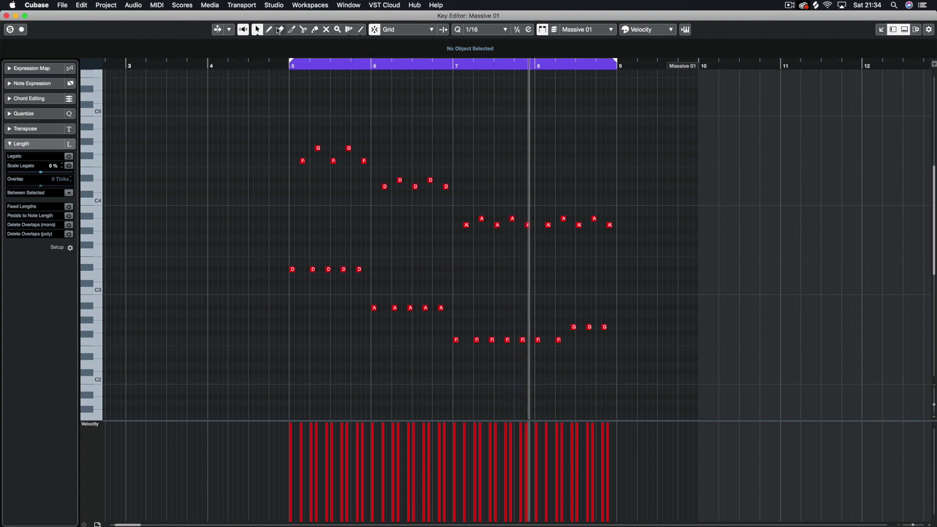
# - Draw six 1/16 G3 notes in bar 5, filling the gaps between the existing melody notes
pyautogui.click(359, 31)
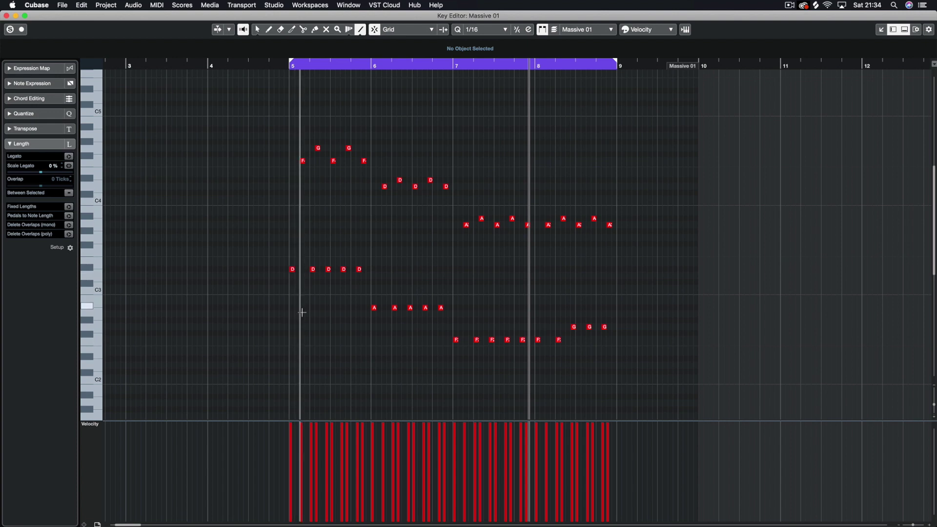
pyautogui.click(298, 237)
pyautogui.press('h')
pyautogui.press('h')
pyautogui.press('h')
pyautogui.press('h')
pyautogui.press('h')
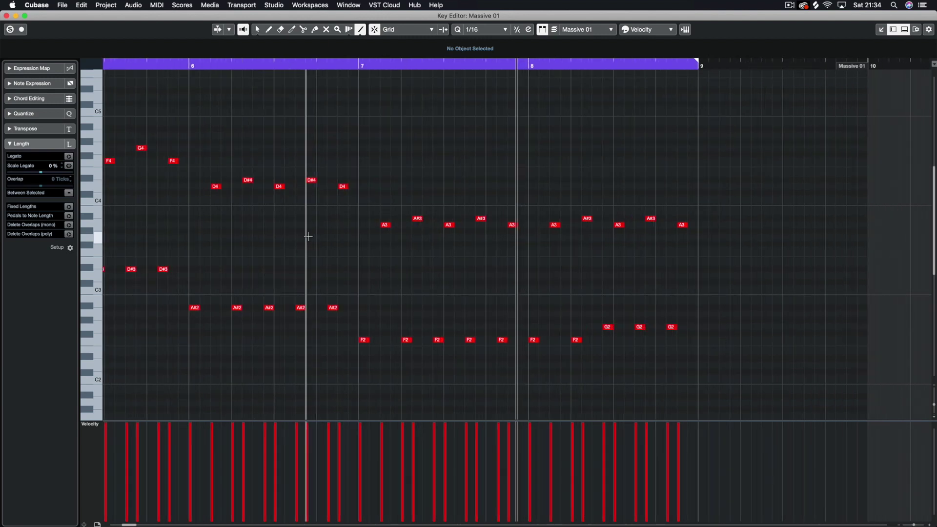
pyautogui.hscroll(-8, 292, 239)
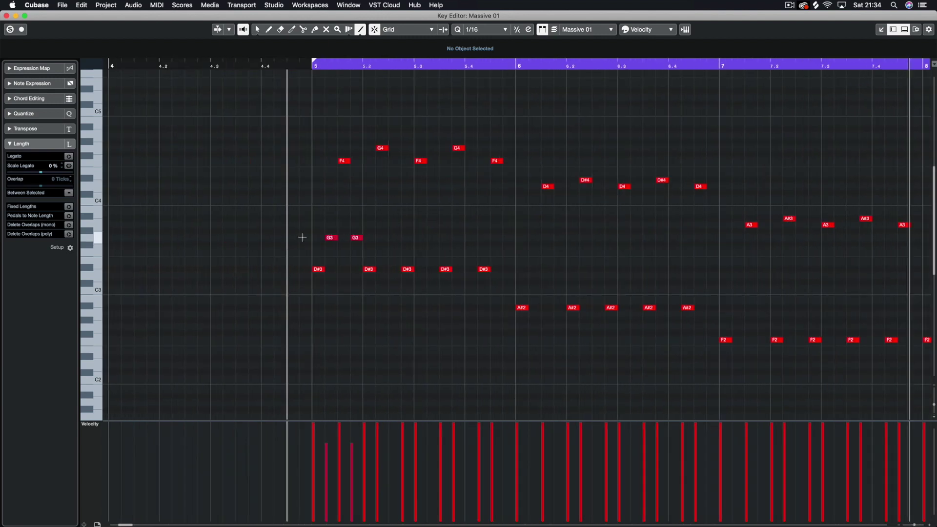
pyautogui.click(392, 238)
pyautogui.click(429, 236)
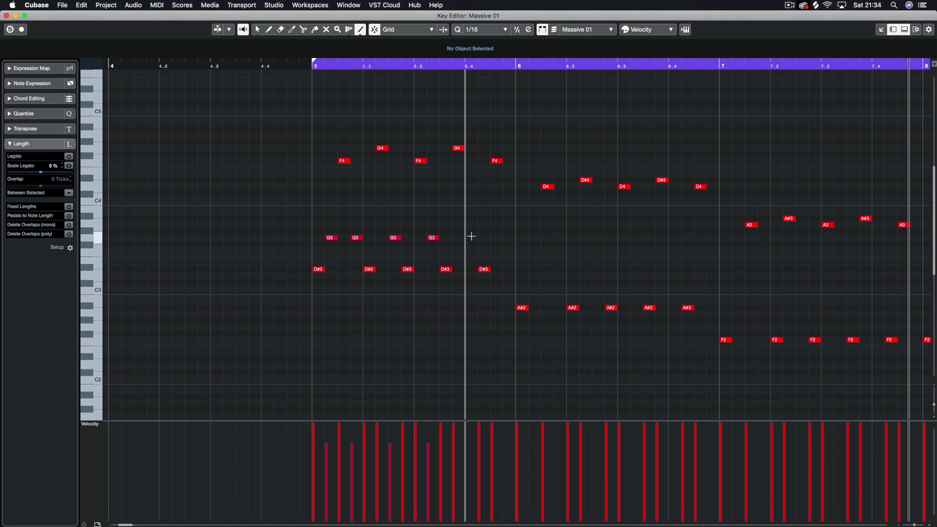
pyautogui.click(469, 237)
pyautogui.click(507, 238)
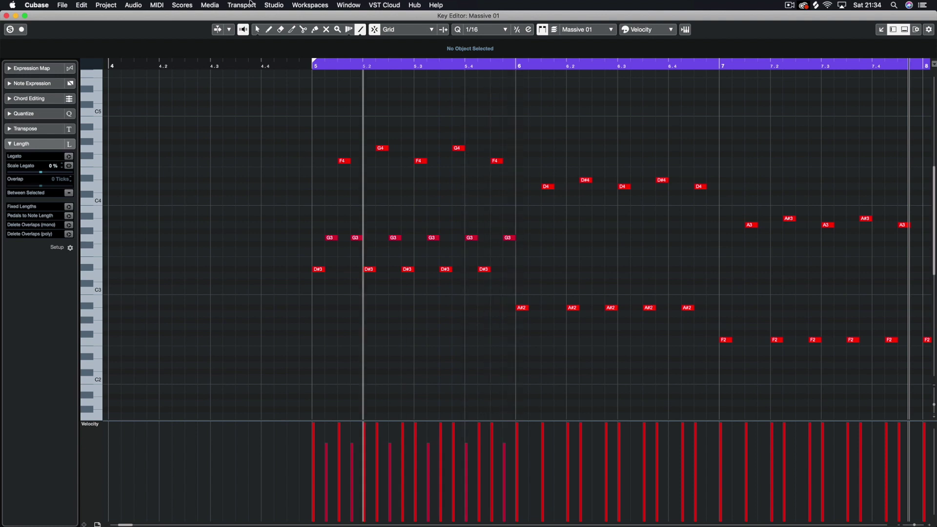
# - Transpose the six new bar 5 notes down one octave and four semitones to D#2
pyautogui.click(257, 30)
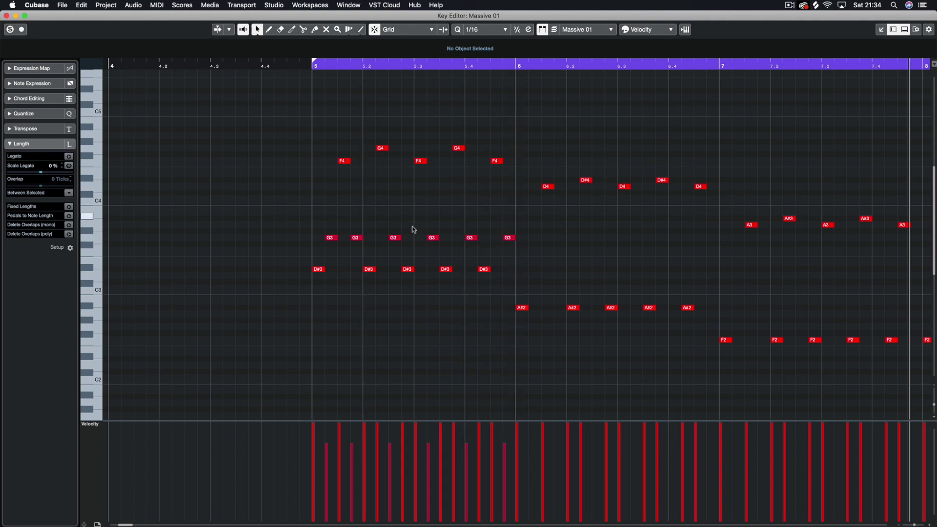
pyautogui.moveTo(547, 229)
pyautogui.mouseDown()
pyautogui.moveTo(496, 243)
pyautogui.moveTo(320, 250)
pyautogui.mouseUp()
pyautogui.hotkey('shift', 'Down')
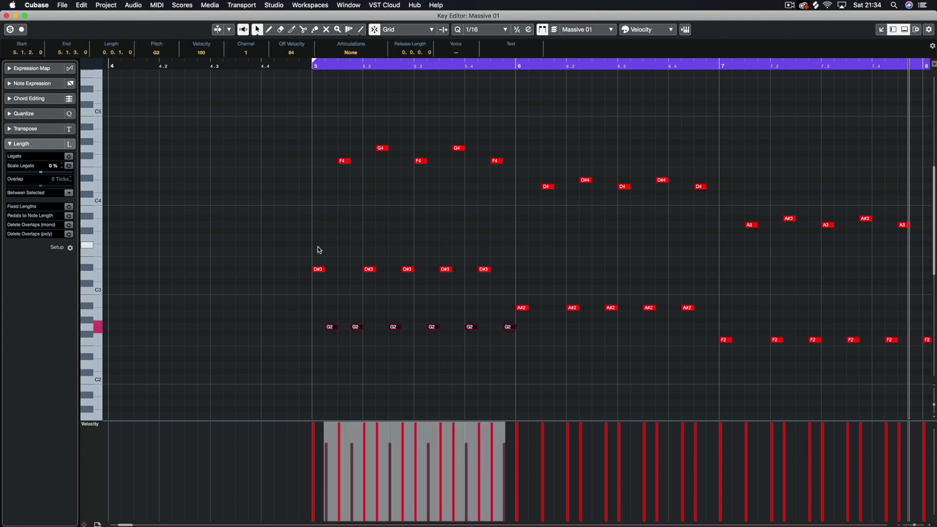
pyautogui.press('Down')
pyautogui.press('Down')
pyautogui.press('Down')
pyautogui.press('Down')
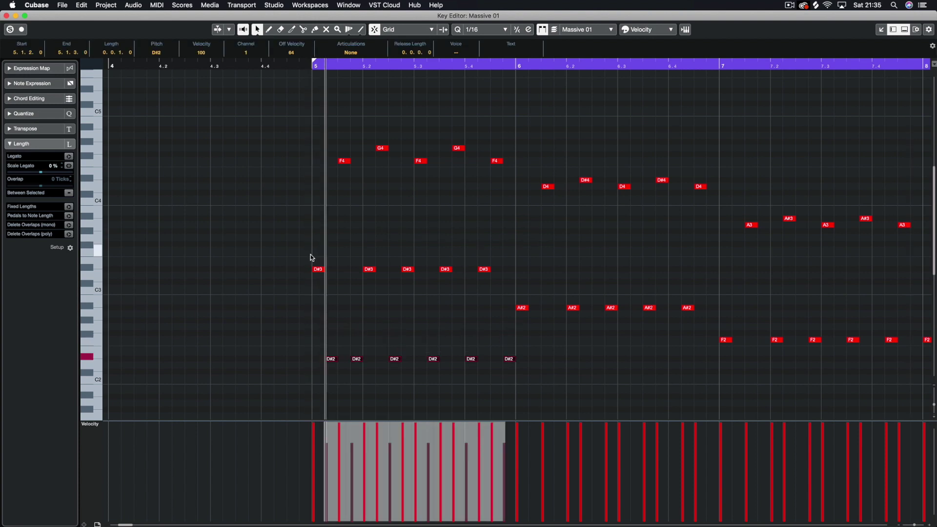
# - Copy the D#2 bass pattern across bars 6 to 8 on A#1 and F1, raising the last four bar 8 notes to G1
pyautogui.moveTo(523, 344); pyautogui.dragTo(330, 360)
pyautogui.moveTo(489, 364); pyautogui.dragTo(736, 318)
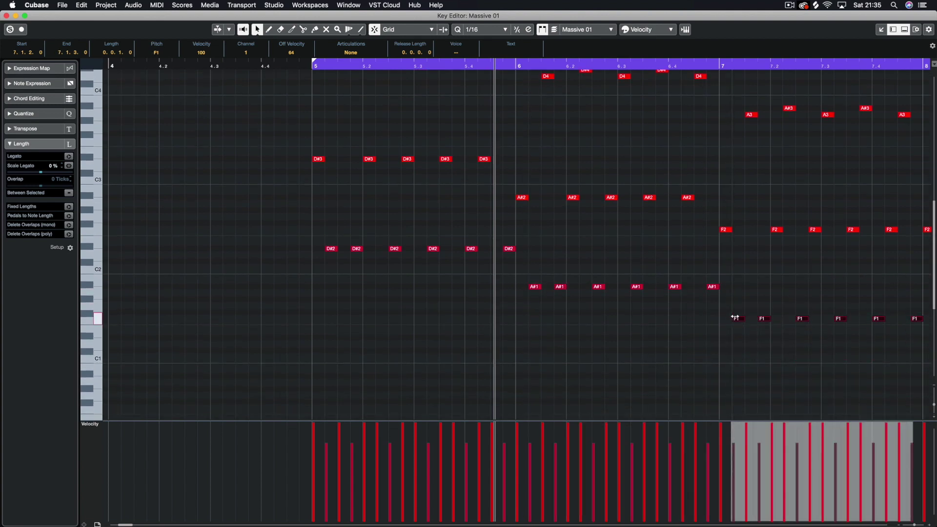
pyautogui.moveTo(563, 320); pyautogui.dragTo(414, 338)
pyautogui.press('Up')
pyautogui.press('Up')
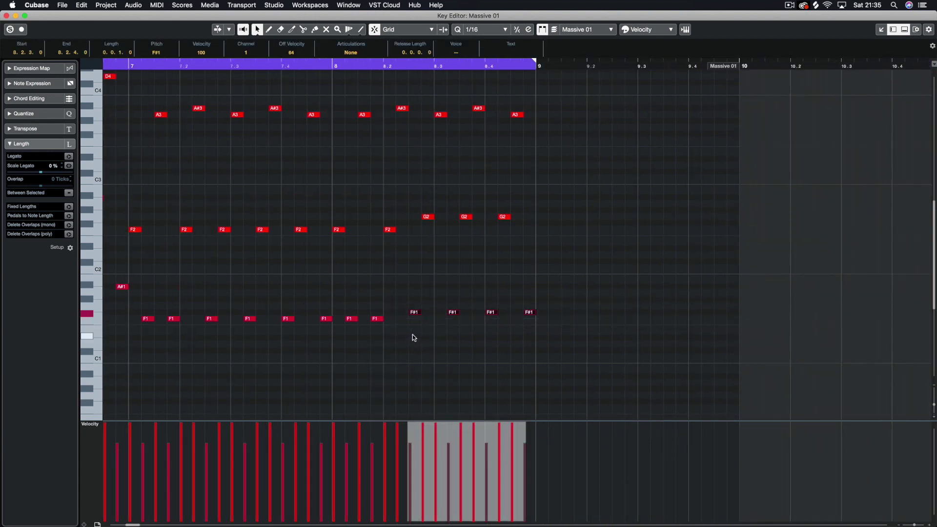
pyautogui.press('Escape')
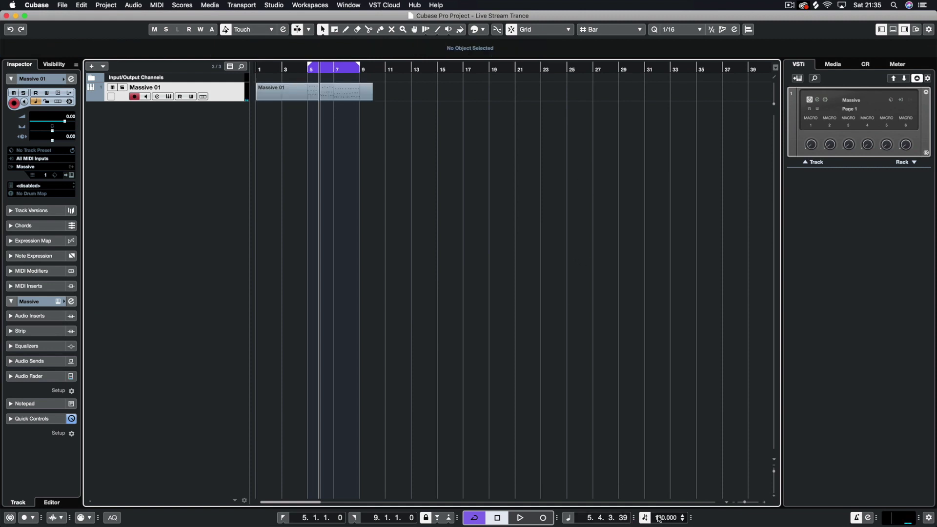
# - Set the project tempo to 134 and start loop playback
pyautogui.moveTo(658, 518); pyautogui.dragTo(668, 491)
pyautogui.press('space')
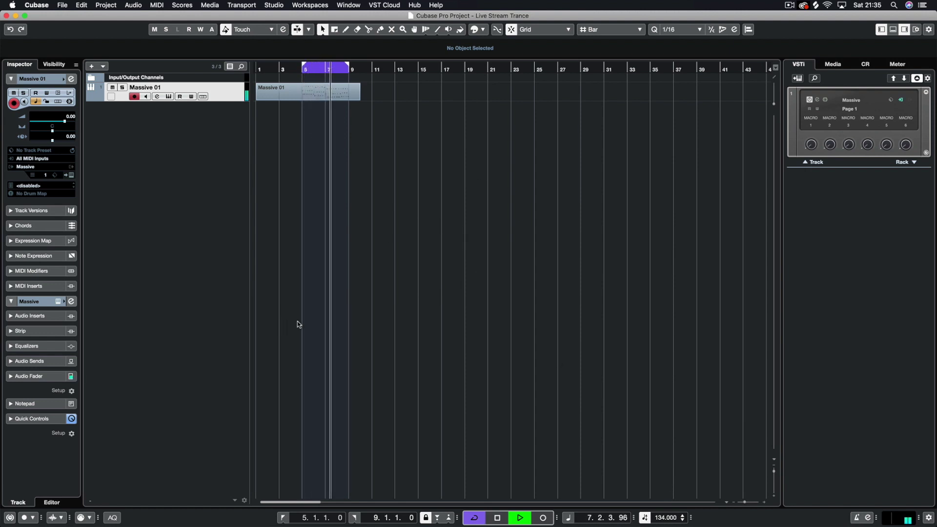
# - Bring up the Massive instrument, open the Massive 01 part in the Key Editor and close the instrument window
pyautogui.click(818, 99)
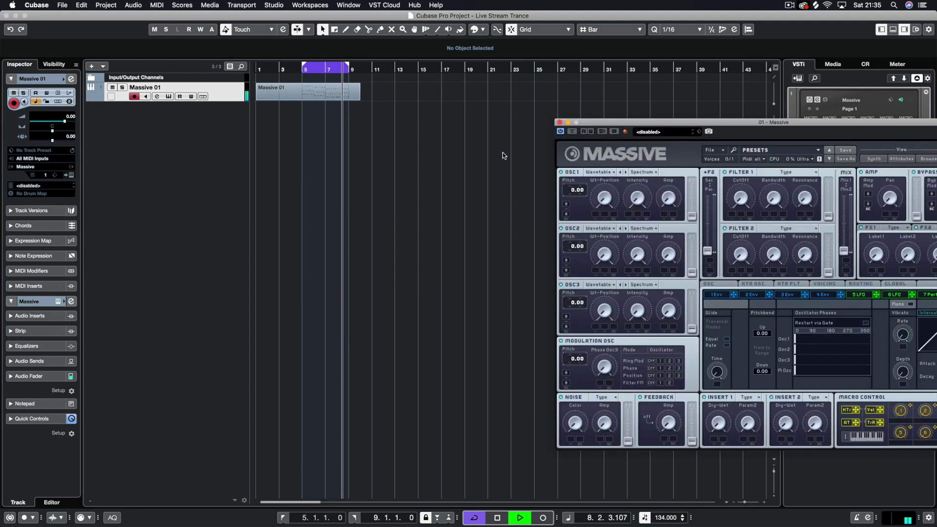
pyautogui.moveTo(688, 123); pyautogui.dragTo(380, 126)
pyautogui.click(330, 93)
pyautogui.doubleClick(330, 92)
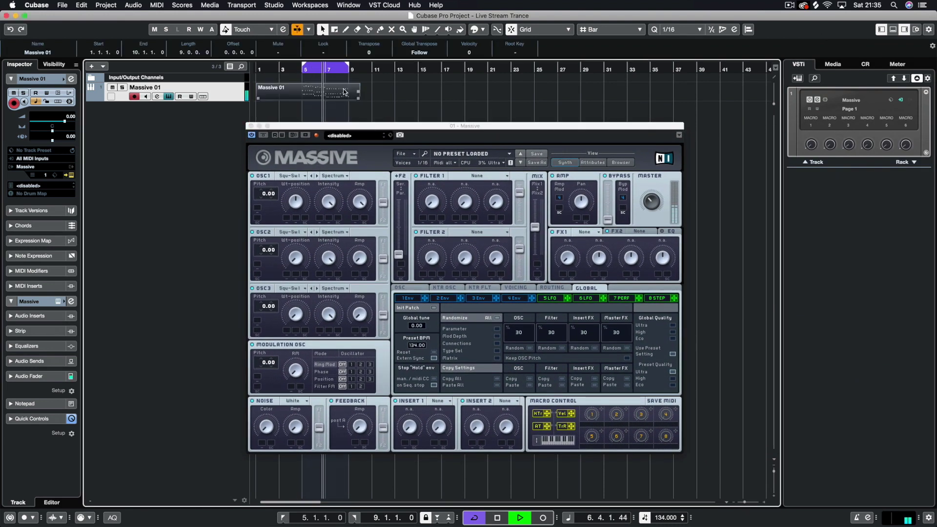
pyautogui.click(251, 126)
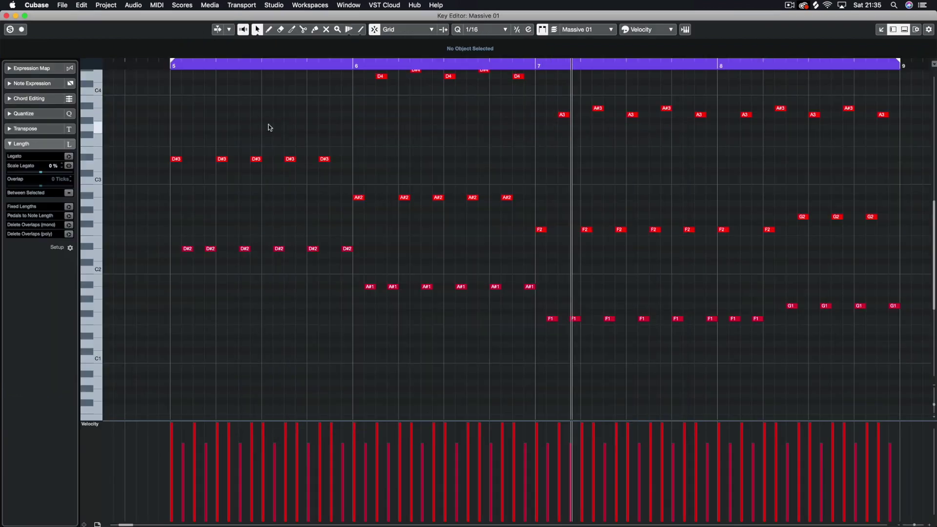
# - Transpose all notes of the part up five semitones, so the first note becomes G#3, and play the loop
pyautogui.press('super+a')
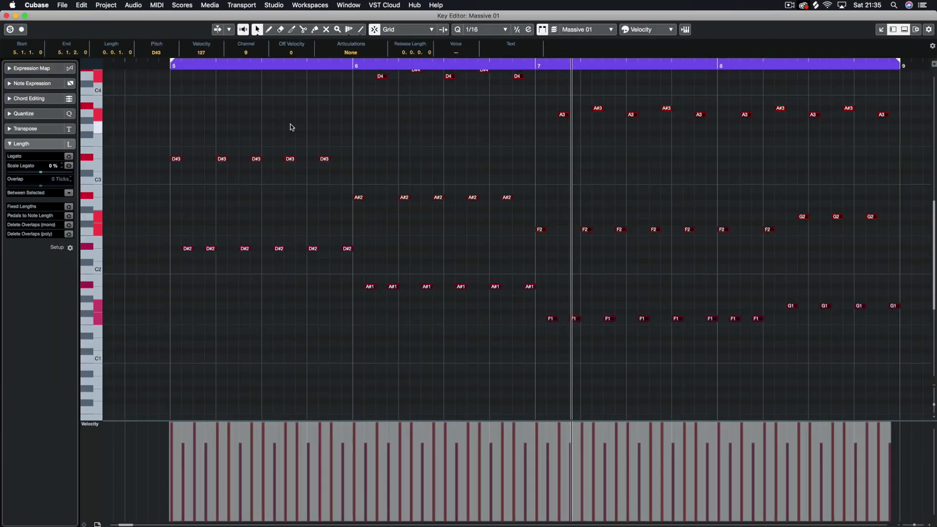
pyautogui.press('Up')
pyautogui.press('Up')
pyautogui.press('Up')
pyautogui.press('Up')
pyautogui.press('Up')
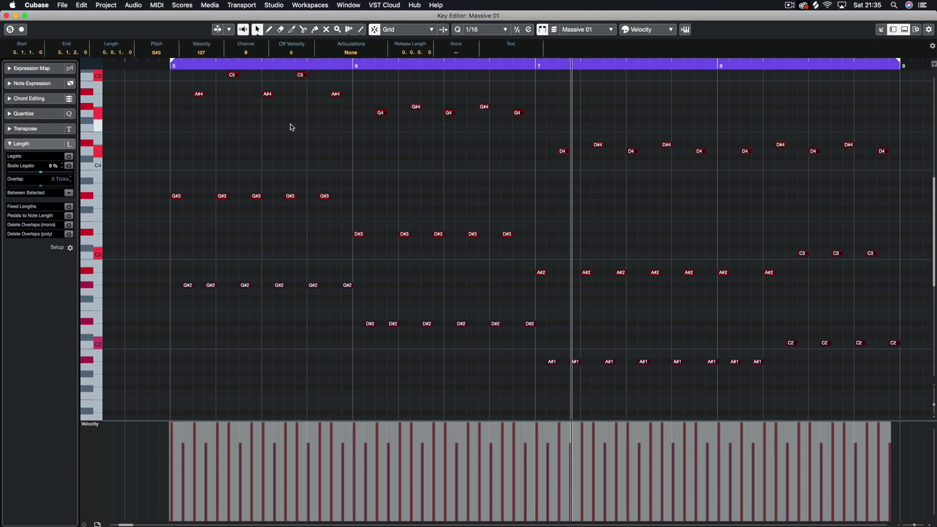
pyautogui.press('KP_1')
pyautogui.press('space')
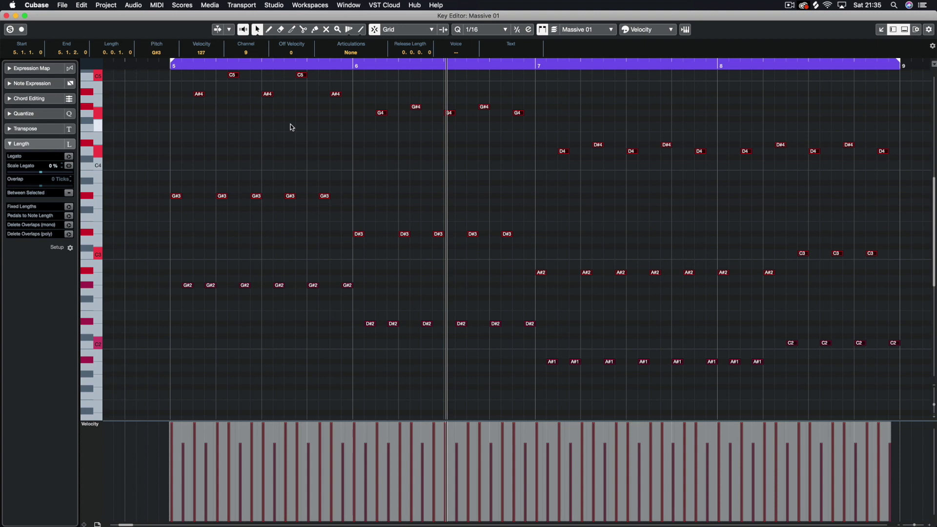
# - Transpose all notes down one octave and up three semitones, so the first is B2, and close the Key Editor
pyautogui.hotkey('shift', 'Down')
pyautogui.press('space')
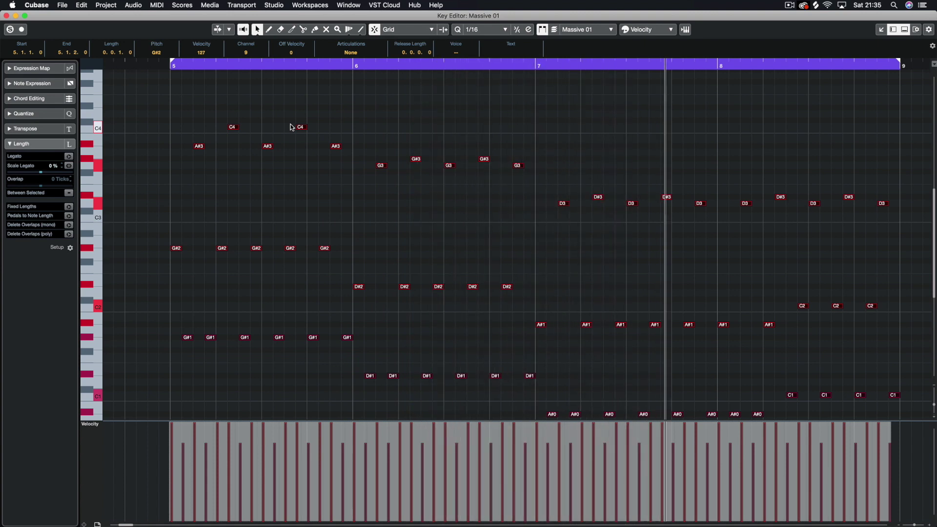
pyautogui.press('Up')
pyautogui.press('Up')
pyautogui.press('Up')
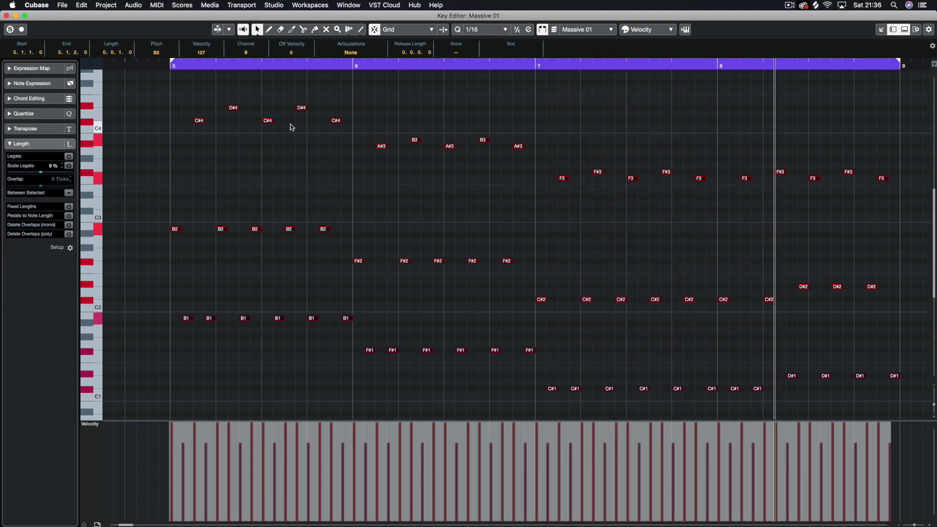
pyautogui.press('Return')
pyautogui.press('space')
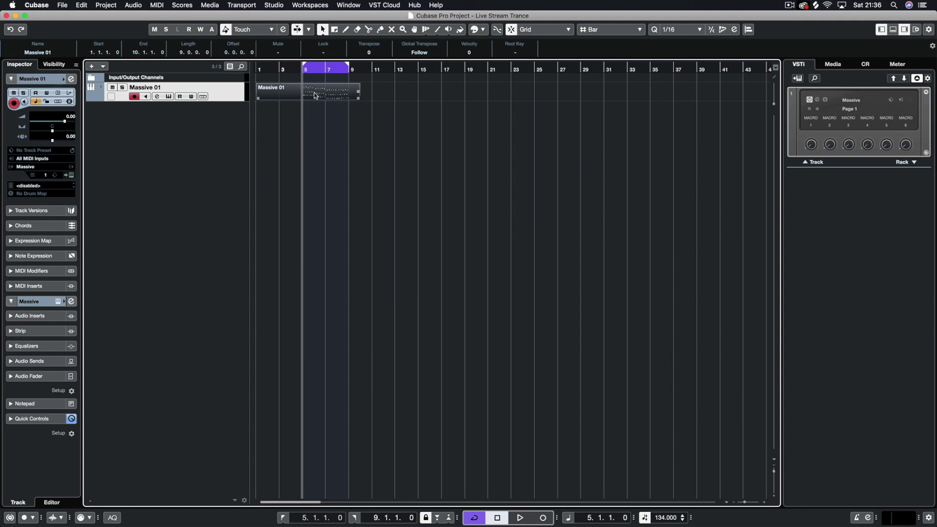
# - Trim the Massive 01 part to run from bar 5 to bar 9 and colour the part and its track light blue
pyautogui.moveTo(358, 98); pyautogui.dragTo(348, 98)
pyautogui.moveTo(258, 97); pyautogui.dragTo(303, 94)
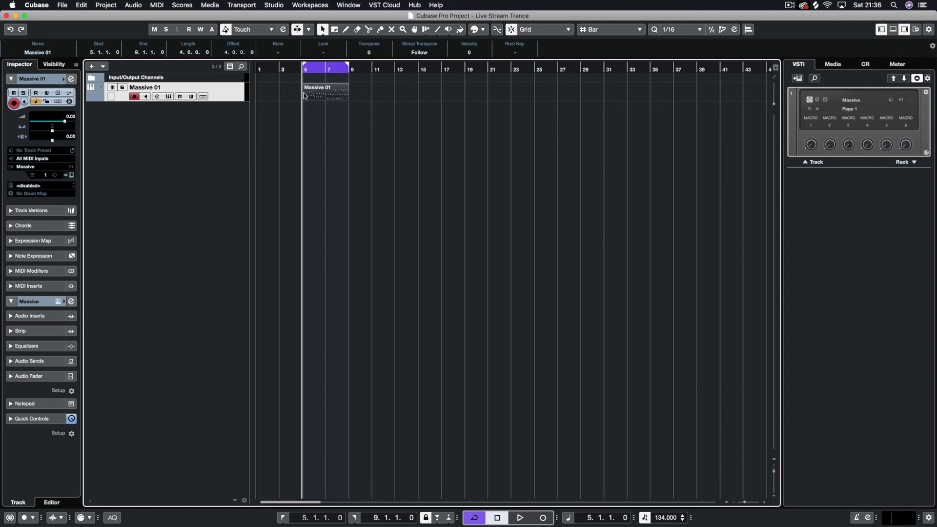
pyautogui.click(474, 30)
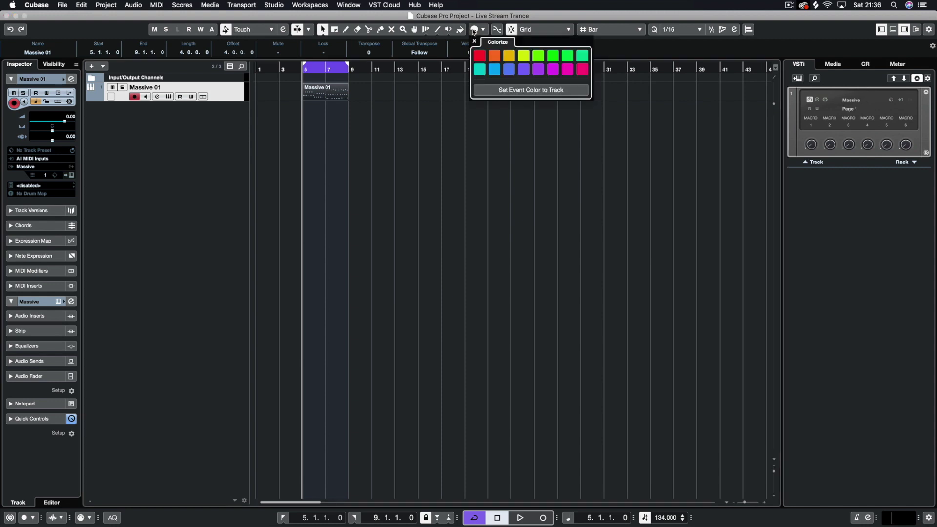
pyautogui.click(494, 70)
pyautogui.click(89, 92)
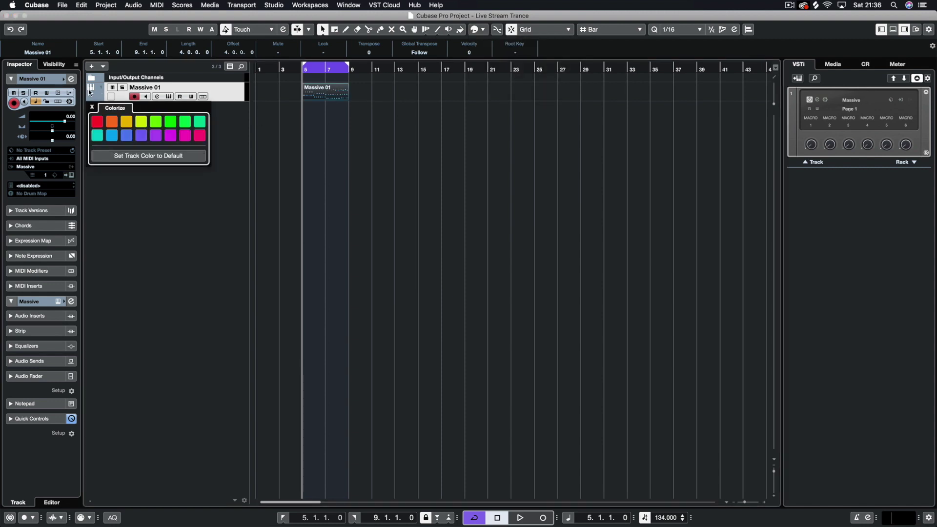
pyautogui.click(112, 136)
pyautogui.click(144, 190)
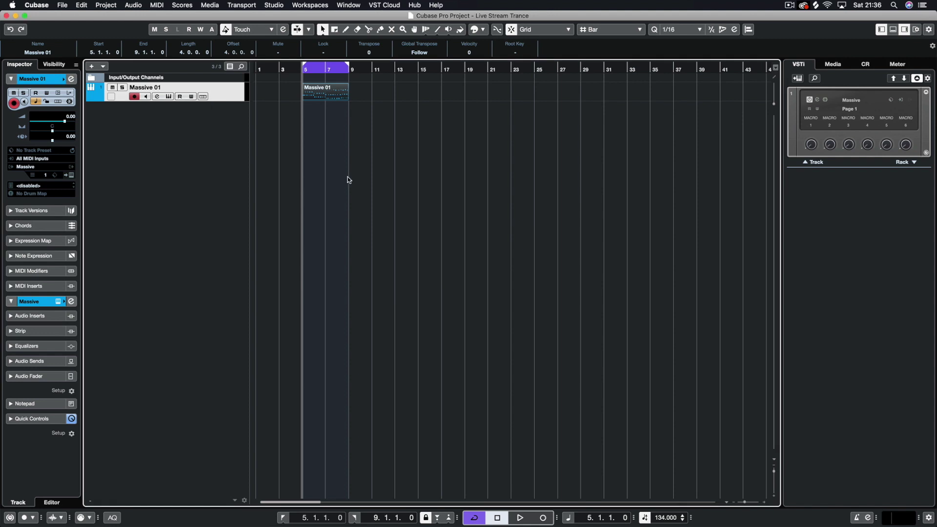
pyautogui.click(349, 178)
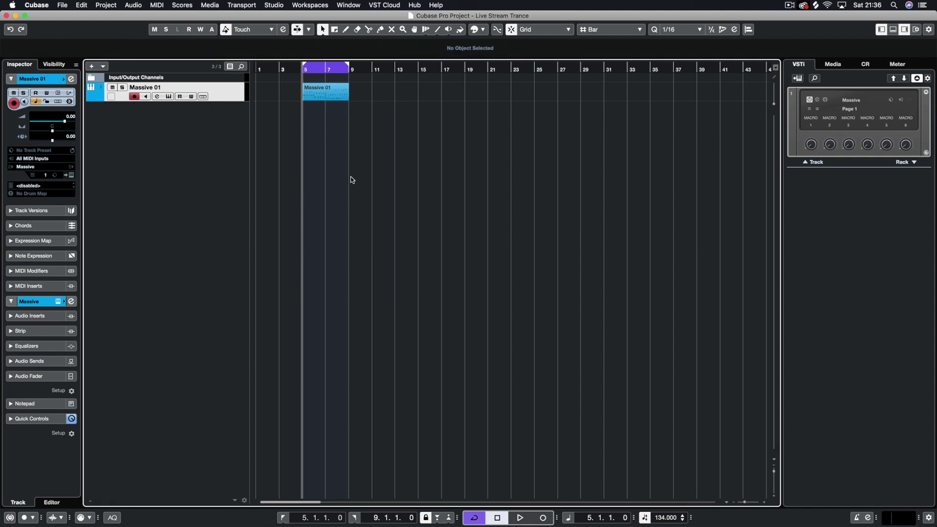
# - Rename the Massive 01 track as Melo 1
pyautogui.doubleClick(144, 87)
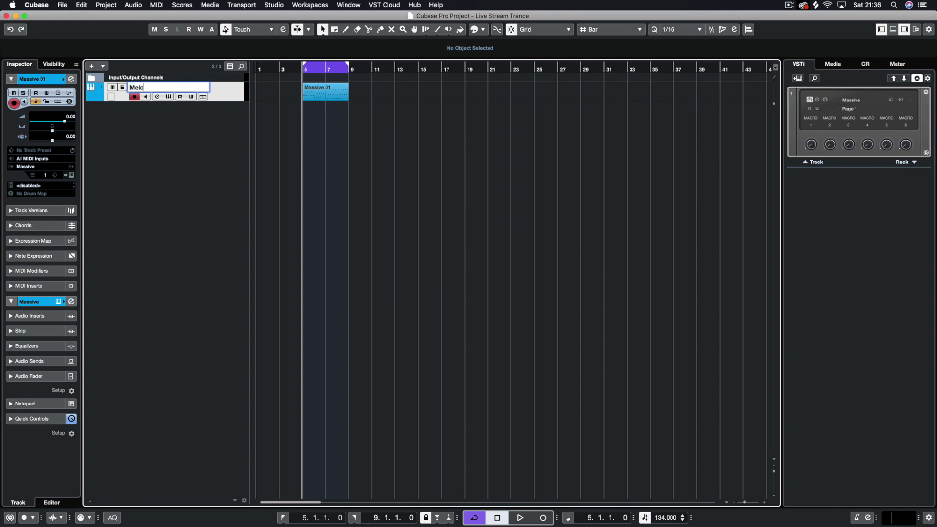
pyautogui.write('Melo 1')
pyautogui.press('Return')
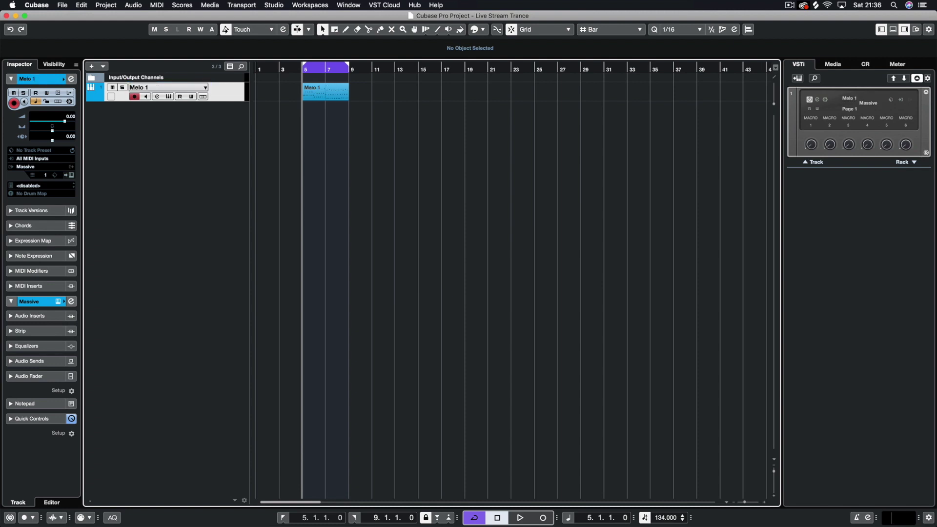
# - Open the Massive instrument, set oscillator 1 to Pulse-Saw PWM with a raised Pulse-Saw position, and audition the loop
pyautogui.click(817, 99)
pyautogui.moveTo(493, 129); pyautogui.dragTo(461, 112)
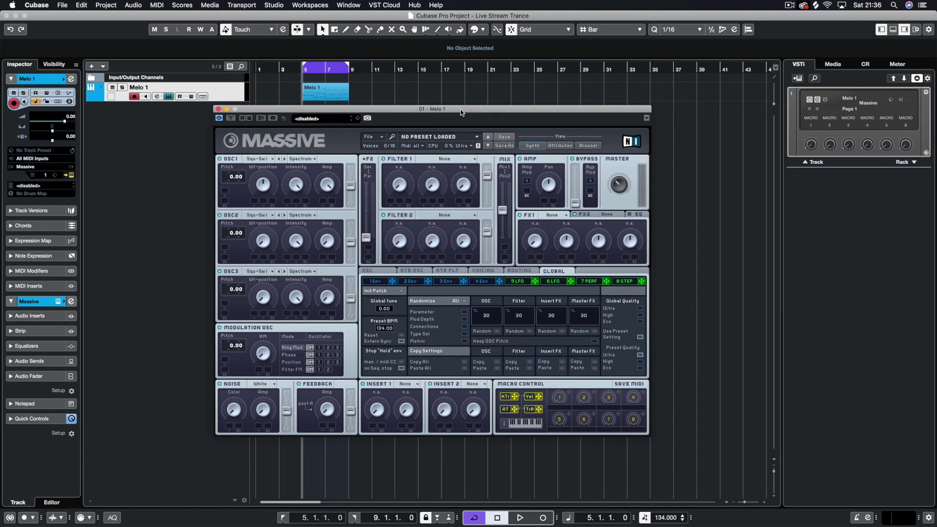
pyautogui.click(260, 160)
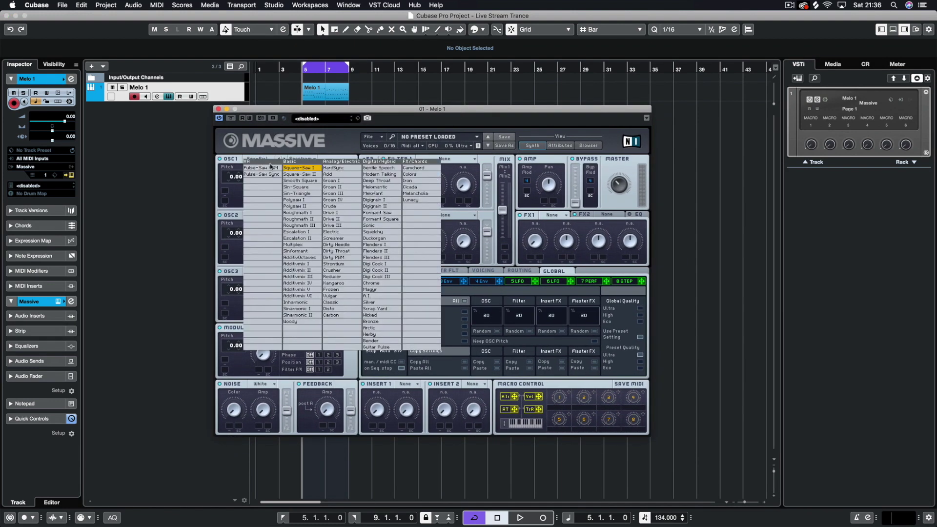
pyautogui.click(254, 171)
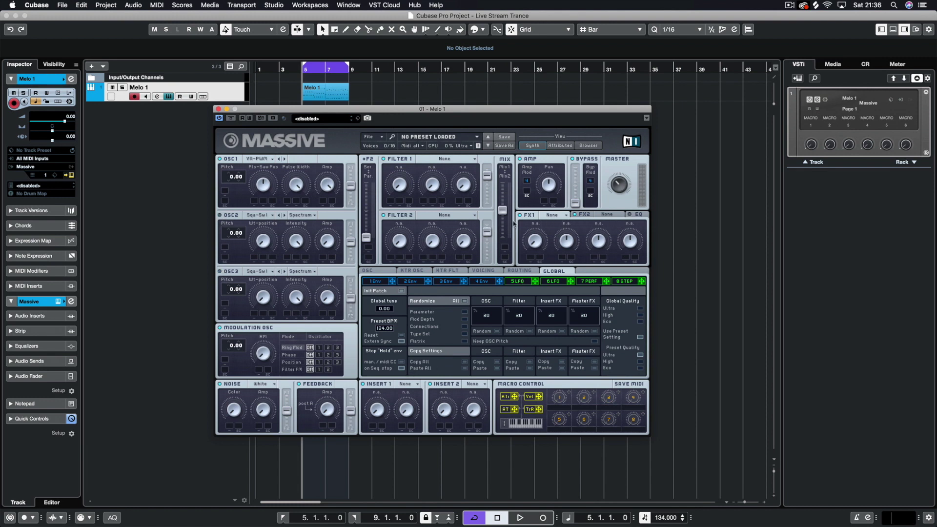
pyautogui.press('space')
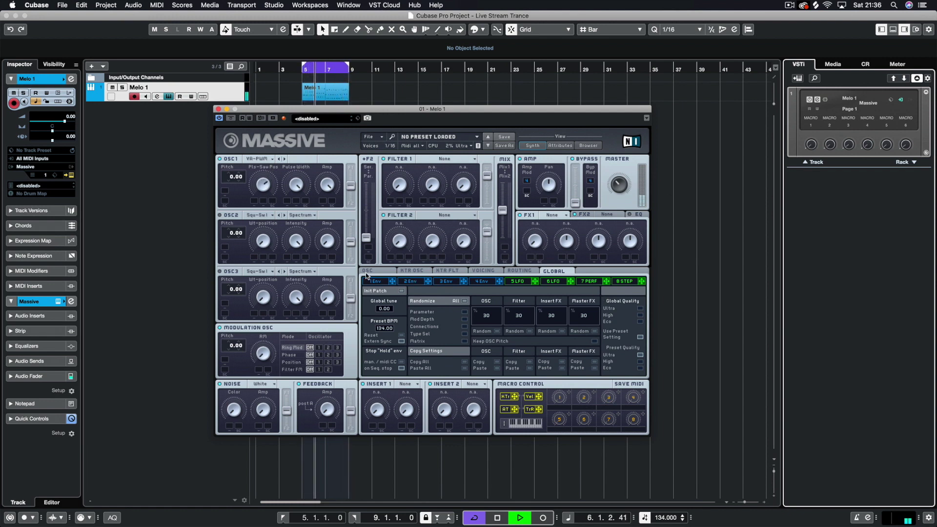
pyautogui.click(486, 283)
pyautogui.press('space')
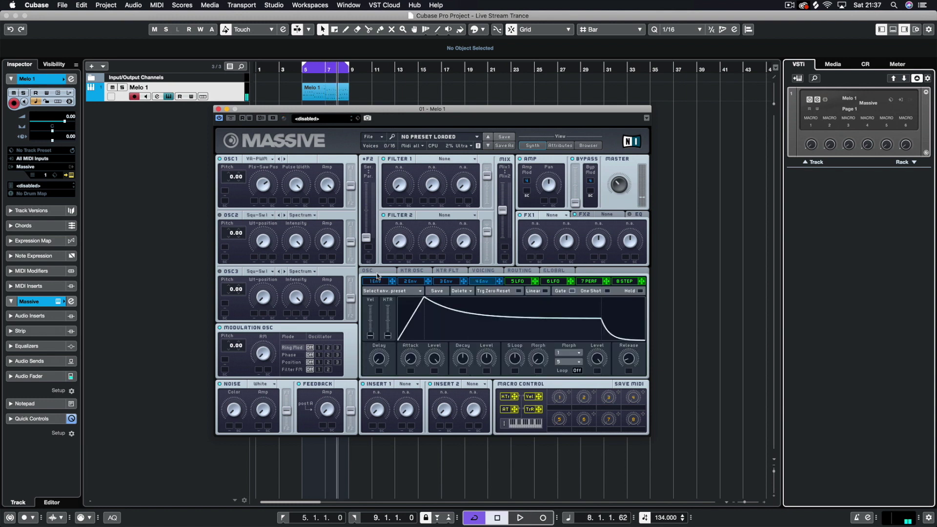
# - Set Filter 1 to Lowpass 4 and route oscillator 1 fully into it, with the filter routing midway between serial and parallel
pyautogui.click(380, 282)
pyautogui.click(446, 159)
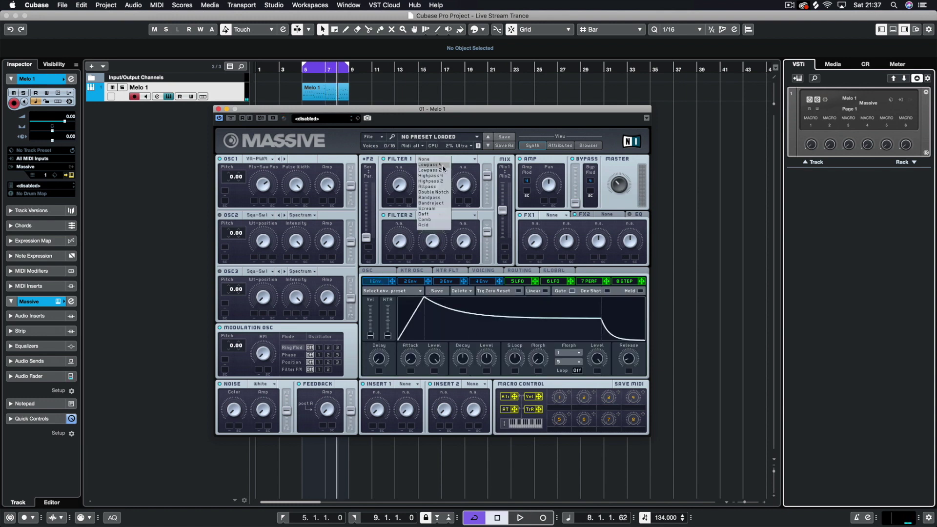
pyautogui.click(444, 165)
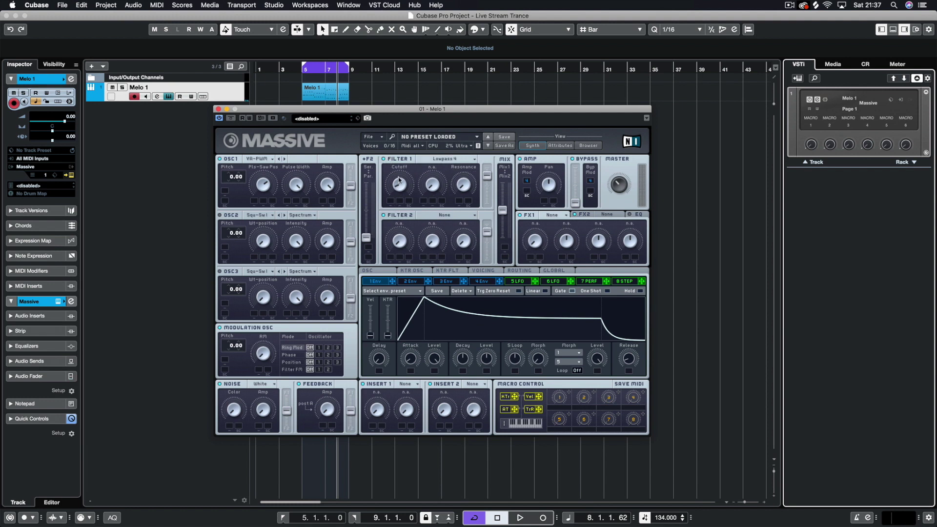
pyautogui.press('space')
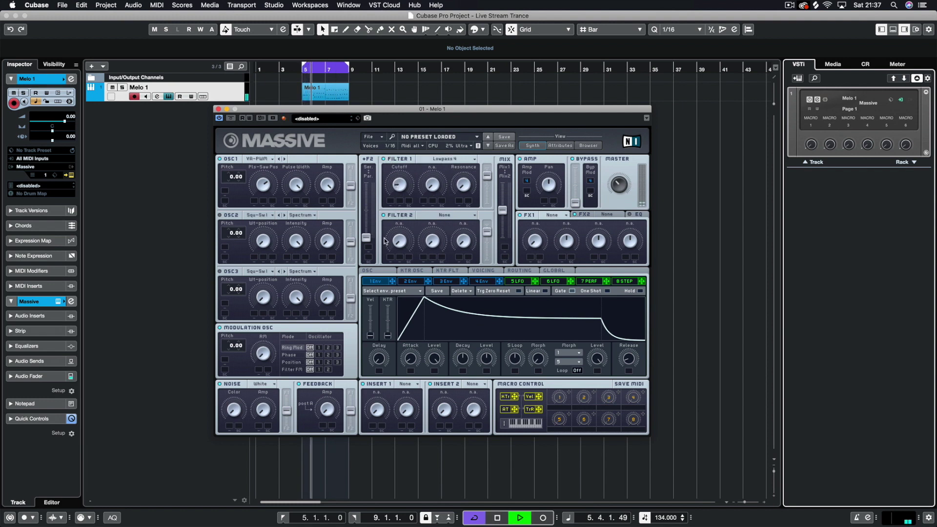
pyautogui.moveTo(367, 238); pyautogui.dragTo(366, 183)
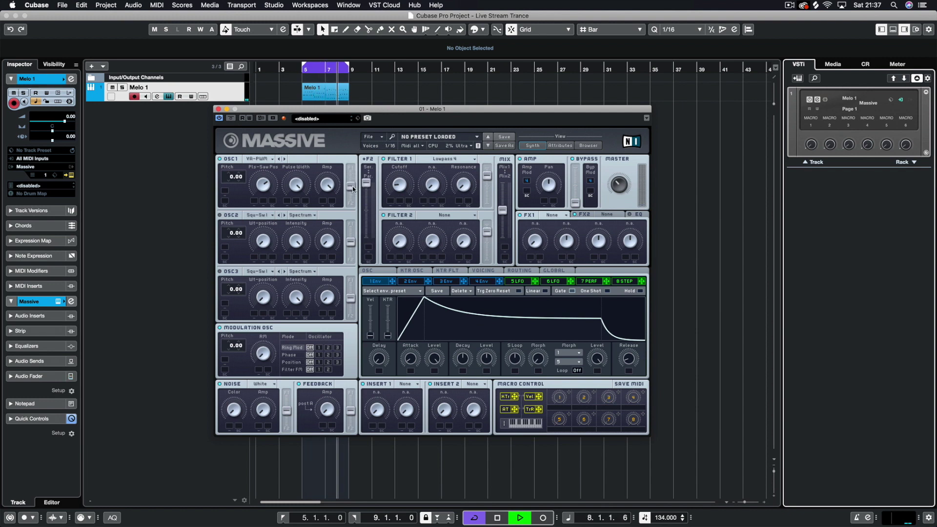
pyautogui.moveTo(352, 187); pyautogui.dragTo(366, 223)
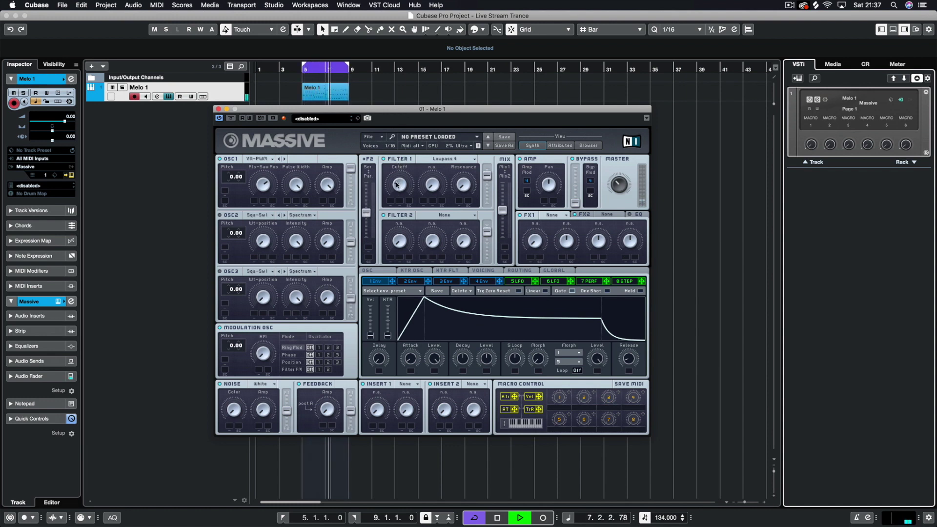
# - Modulate the Filter 1 cutoff with envelope 1 and reduce that envelope's decay time and decay level during loop playback
pyautogui.press('space')
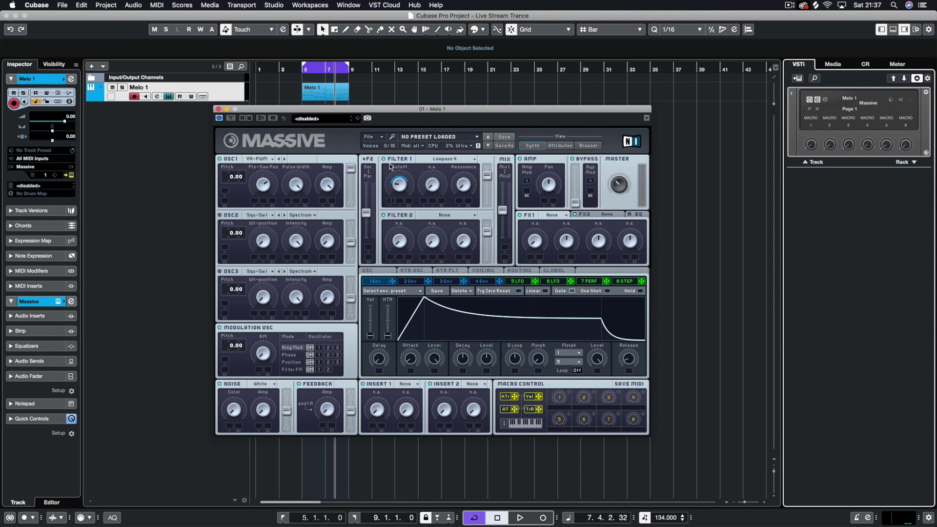
pyautogui.press('space')
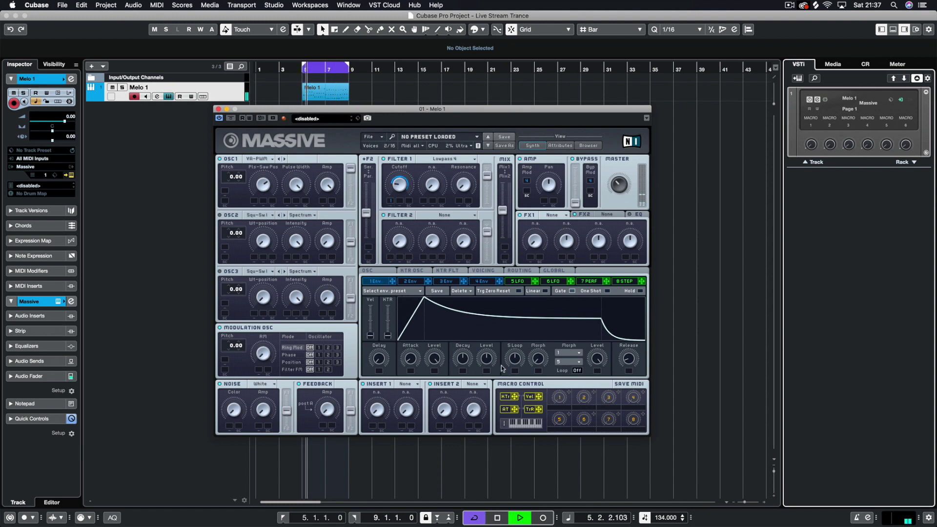
pyautogui.moveTo(486, 360); pyautogui.dragTo(461, 362)
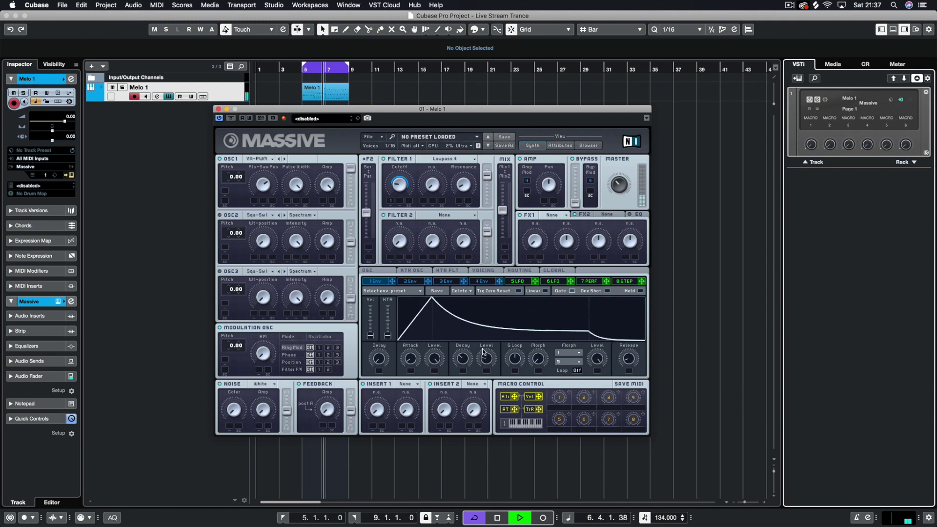
pyautogui.moveTo(457, 360); pyautogui.dragTo(457, 363)
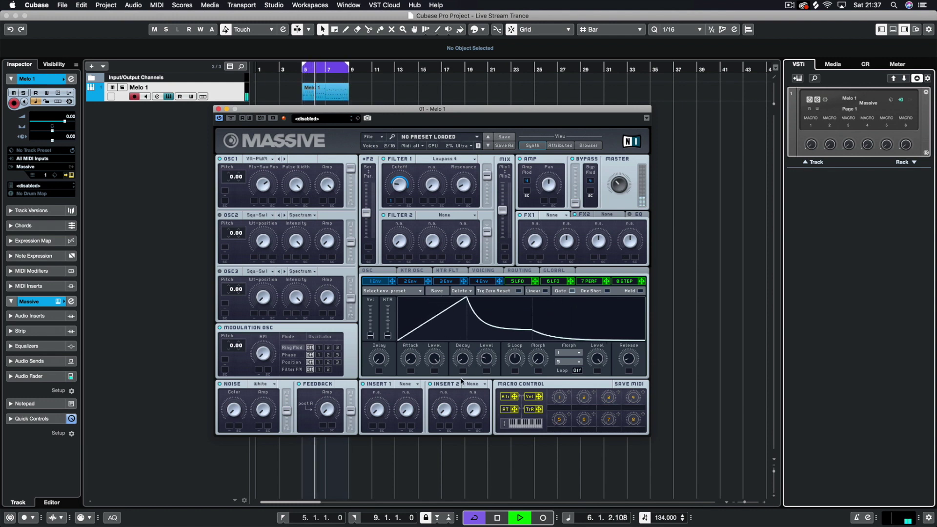
pyautogui.moveTo(462, 378); pyautogui.dragTo(485, 357)
# - Lower envelope 4's decay level and assign macro 1, named Filter, to the Filter 1 cutoff
pyautogui.click(482, 283)
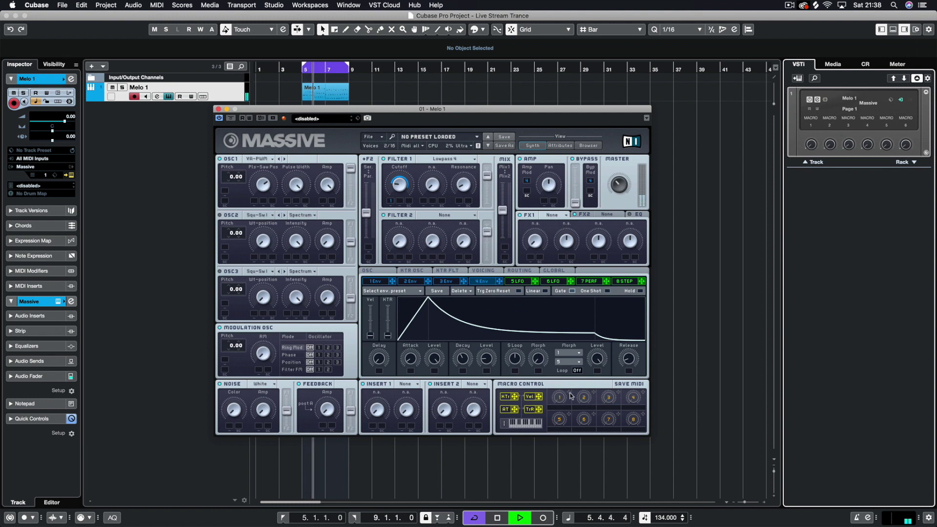
pyautogui.moveTo(569, 393); pyautogui.dragTo(402, 160)
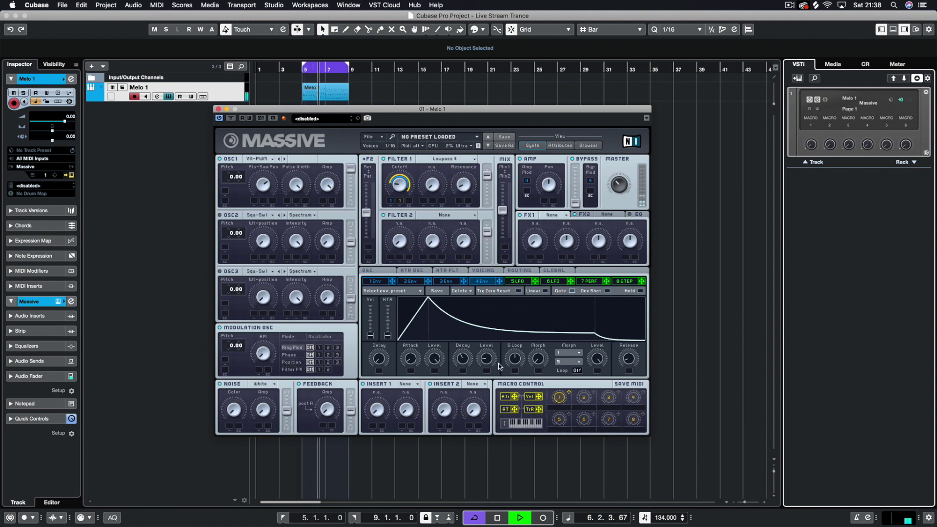
pyautogui.press('space')
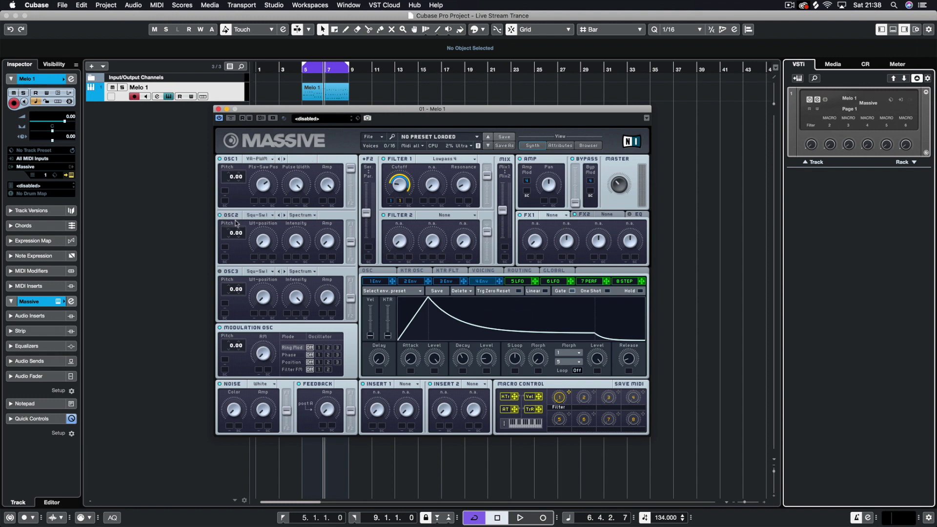
# - Set oscillator 2 to the Square-Saw II wavetable in Bend -/+ mode and lower its amp
pyautogui.click(266, 216)
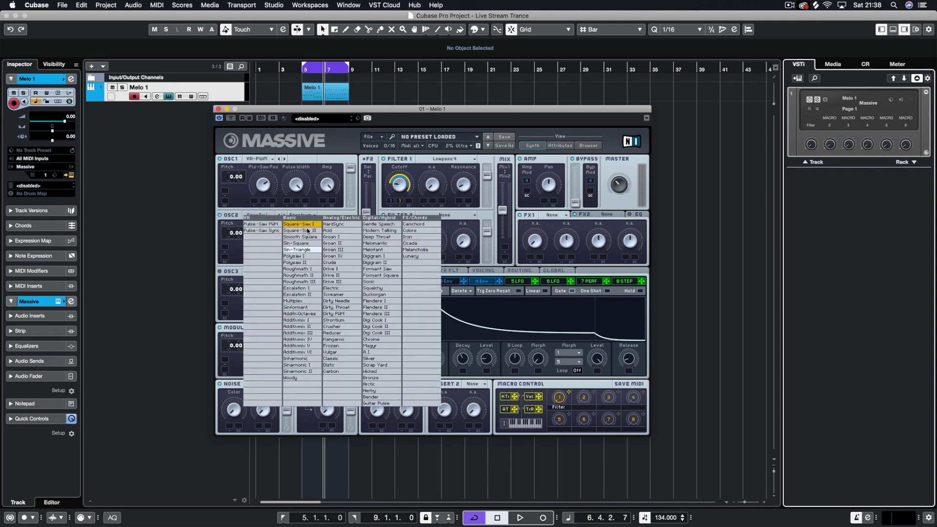
pyautogui.click(309, 231)
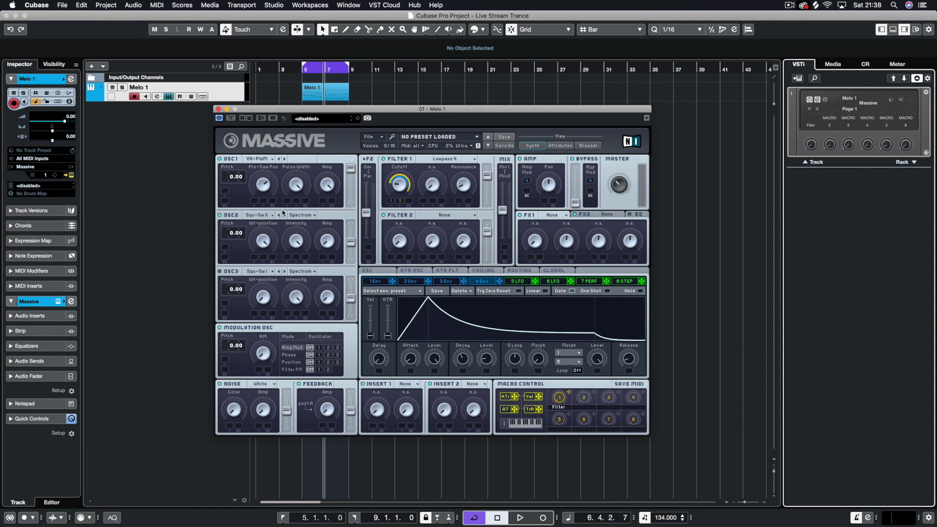
pyautogui.press('space')
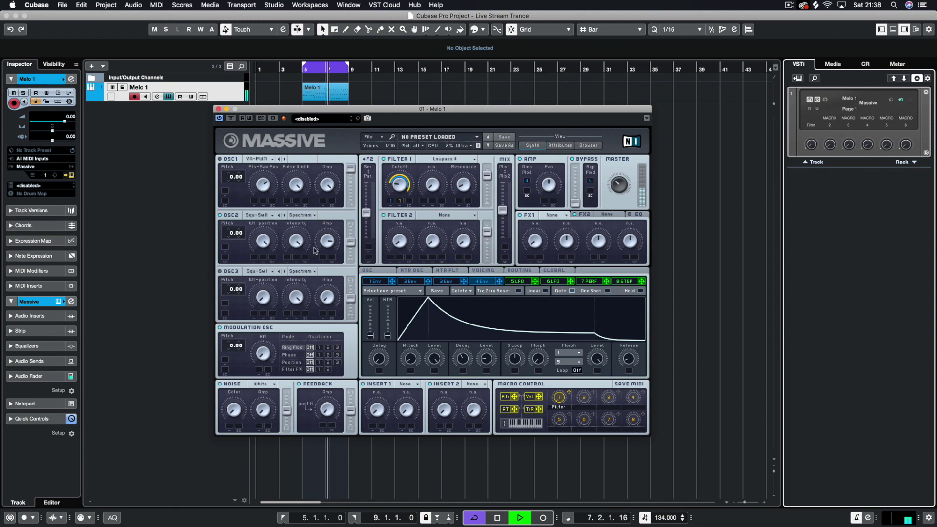
pyautogui.press('space')
pyautogui.click(307, 216)
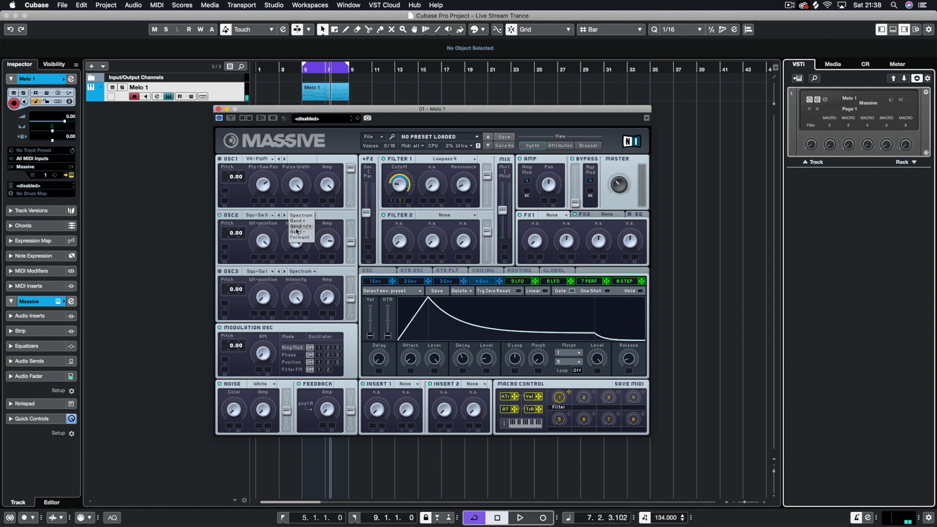
pyautogui.click(310, 227)
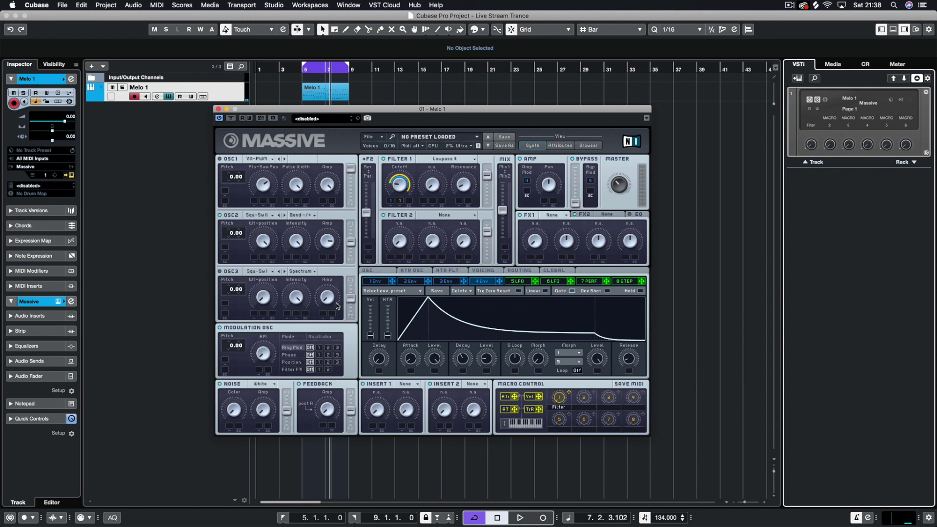
# - Set oscillator 2's wavetable position to about midway and reduce its intensity while the loop plays
pyautogui.press('space')
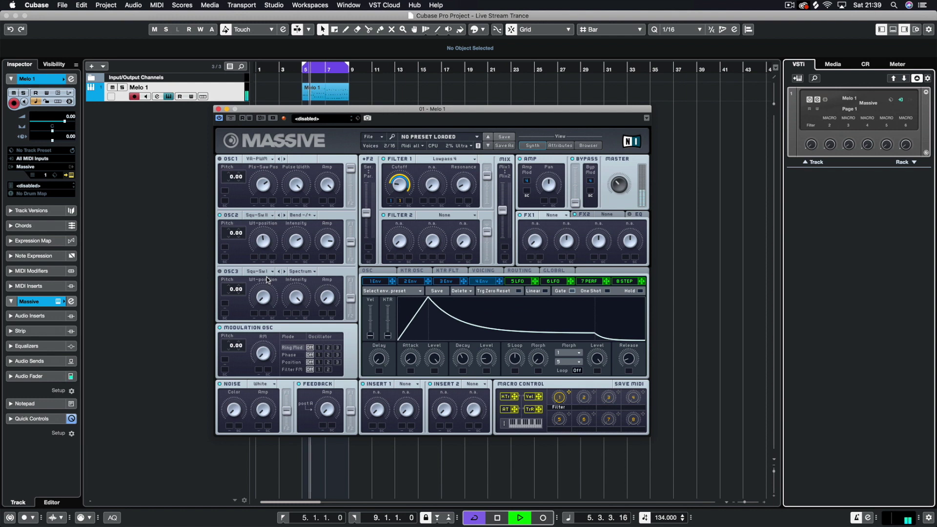
pyautogui.press('space')
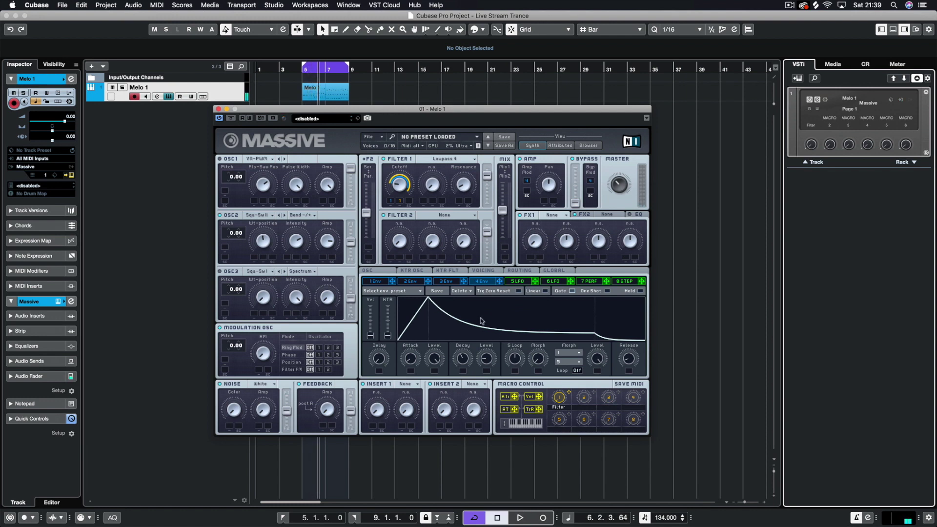
# - Modulate oscillator 2's pitch by 64.00 with envelope 2, and give that envelope a short decay with a zero decay level
pyautogui.click(407, 282)
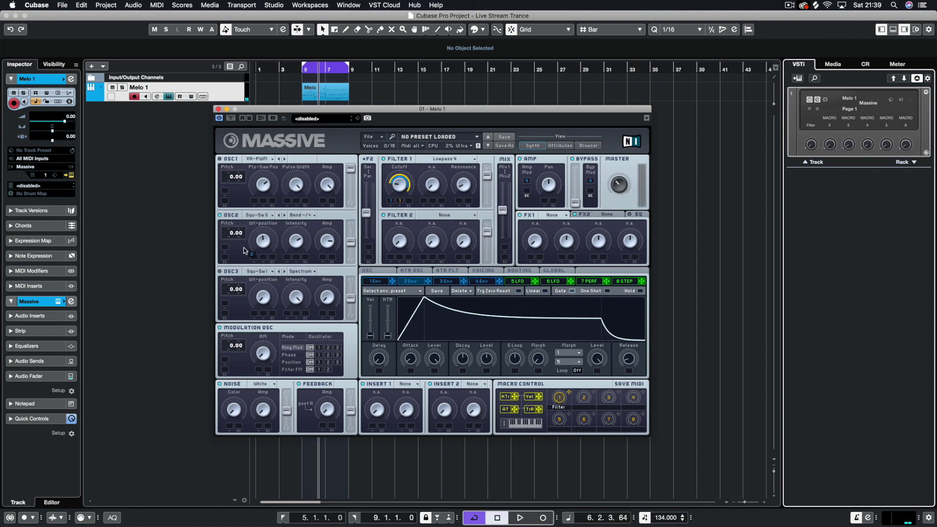
pyautogui.moveTo(224, 250); pyautogui.dragTo(224, 248)
pyautogui.moveTo(462, 357)
pyautogui.mouseDown()
pyautogui.moveTo(463, 375)
pyautogui.moveTo(479, 378)
pyautogui.moveTo(461, 367)
pyautogui.moveTo(421, 371)
pyautogui.moveTo(461, 355)
pyautogui.moveTo(463, 362)
pyautogui.mouseUp()
pyautogui.press('space')
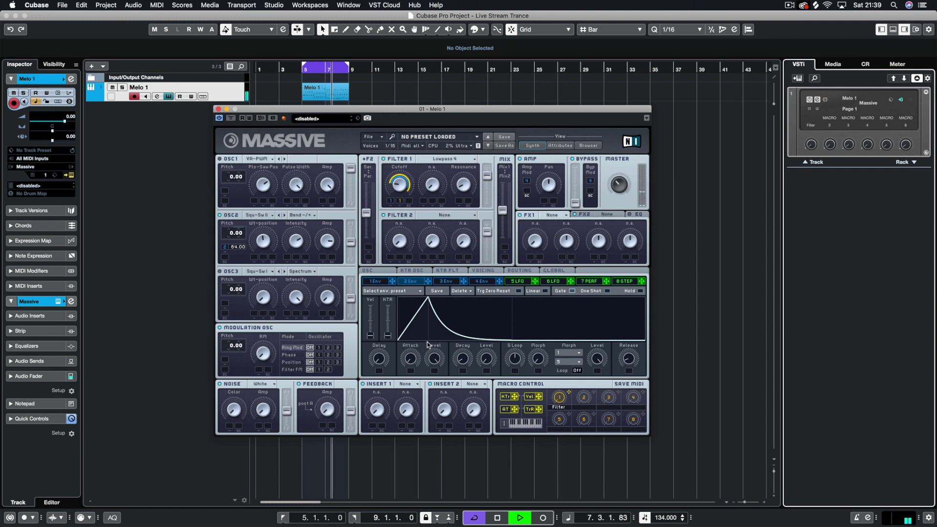
# - Compare the loop with oscillator 2's pitch modulation muted and unmuted, and lower envelope 2's attack level
pyautogui.rightClick(224, 247)
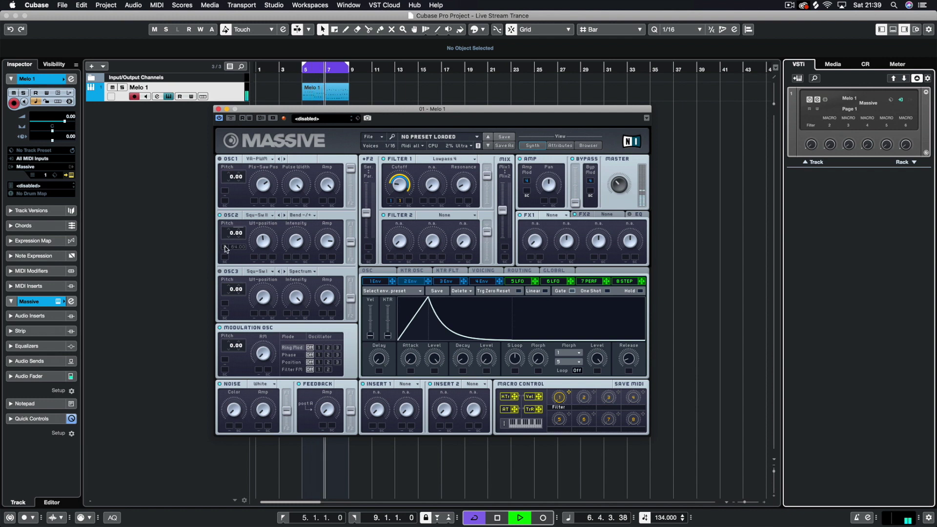
pyautogui.rightClick(225, 248)
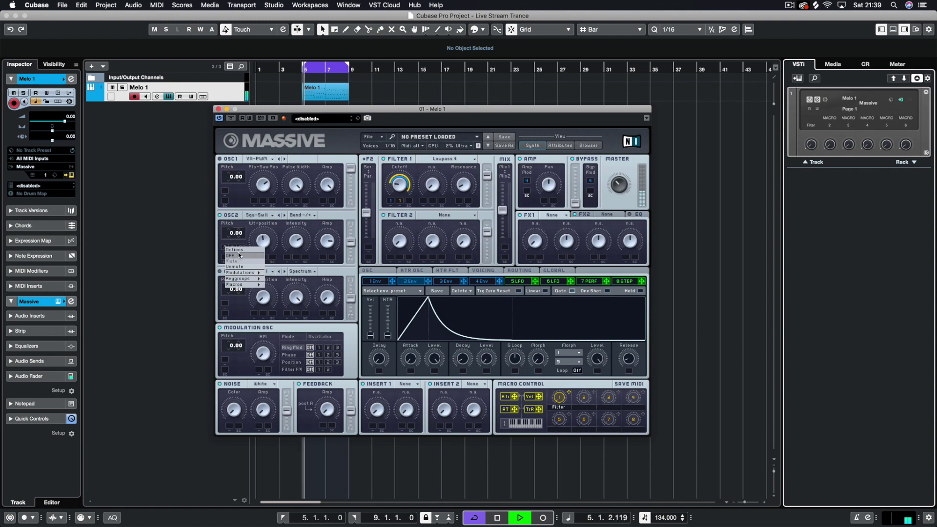
pyautogui.click(240, 268)
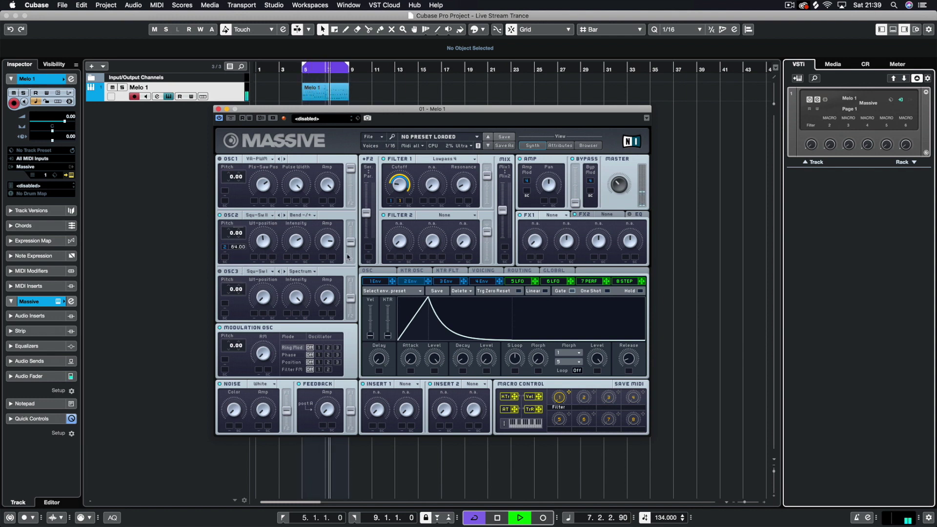
pyautogui.moveTo(432, 359); pyautogui.dragTo(433, 401)
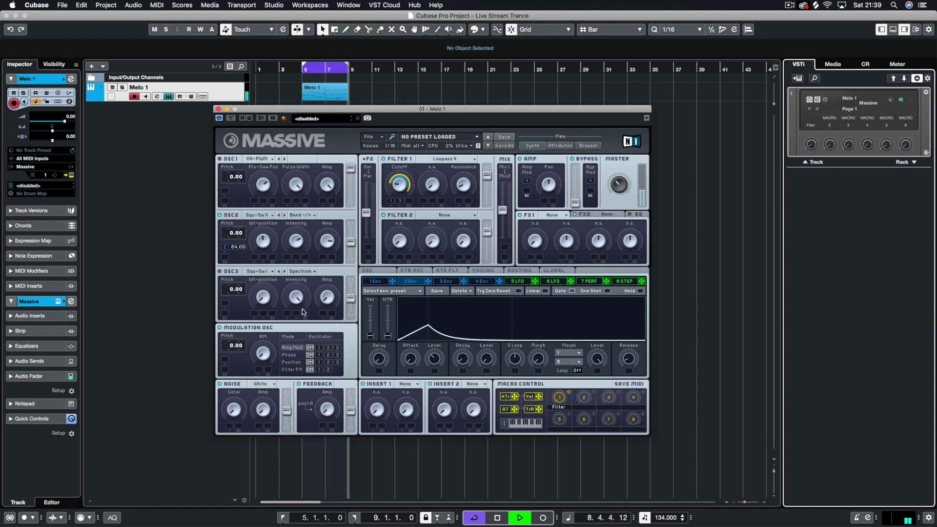
# - Raise oscillator 1's pulse-saw position, assign the modulation oscillator's Phase mode to oscillator 2 and increase its phase amount
pyautogui.rightClick(222, 192)
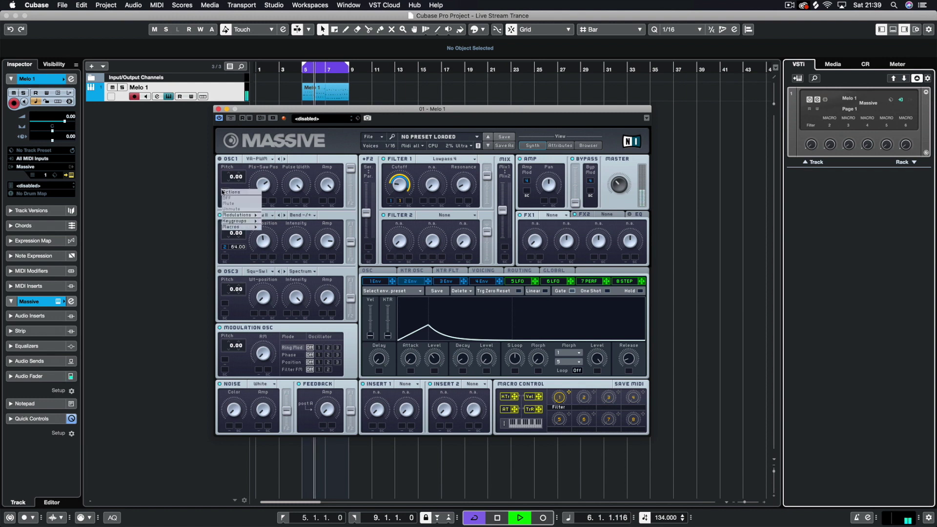
pyautogui.click(221, 159)
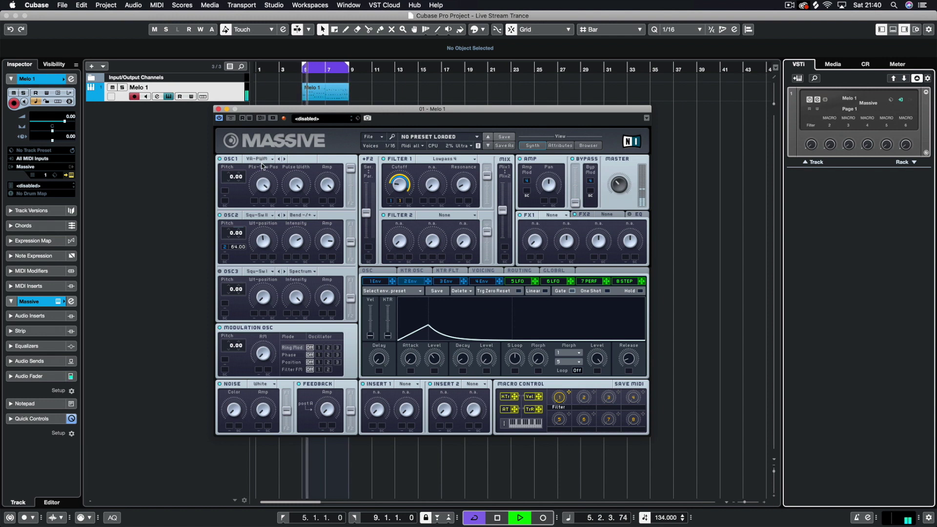
pyautogui.press('space')
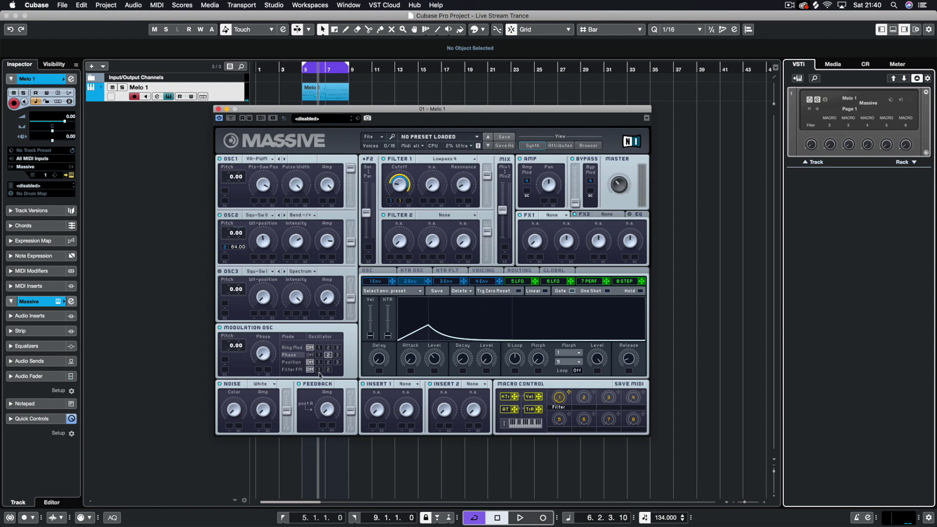
pyautogui.press('space')
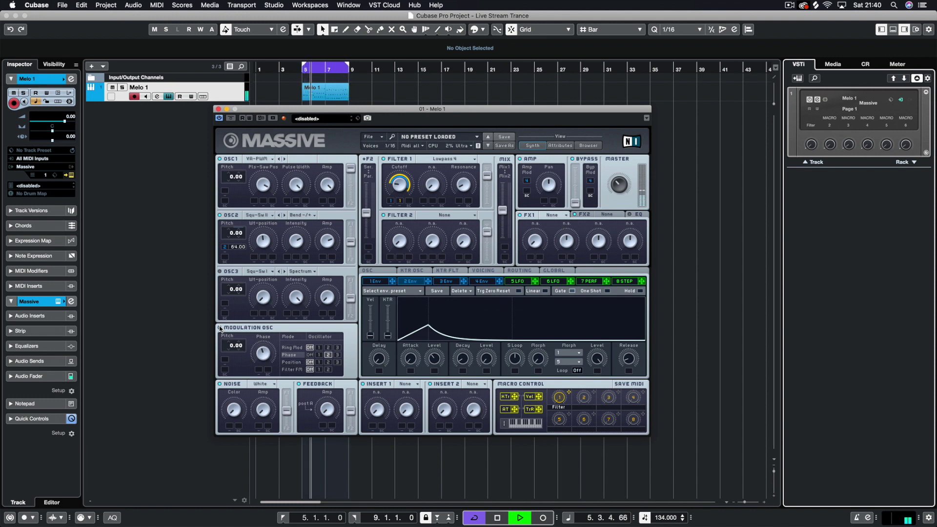
pyautogui.press('space')
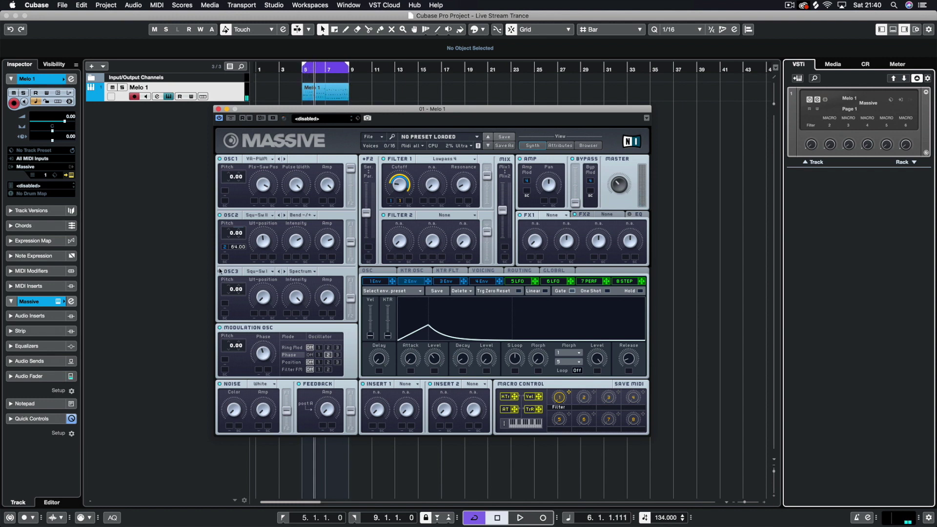
# - Try the Polysaw II wavetable on oscillator 3, switch it to Roughmath I and raise its amp
pyautogui.click(272, 272)
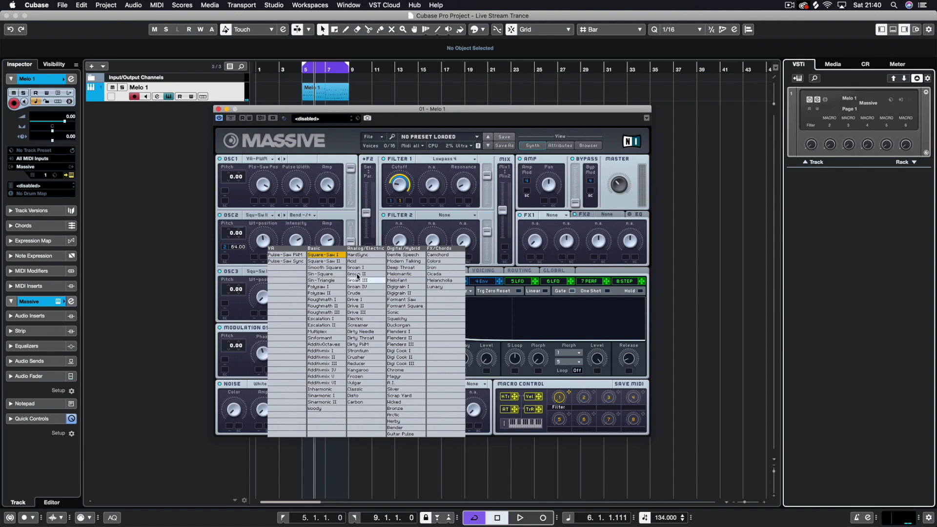
pyautogui.click(327, 293)
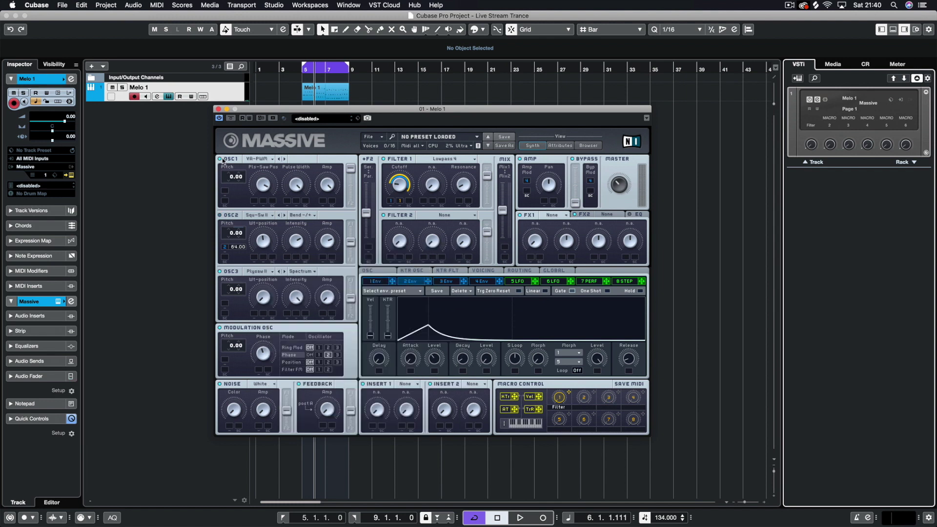
pyautogui.press('space')
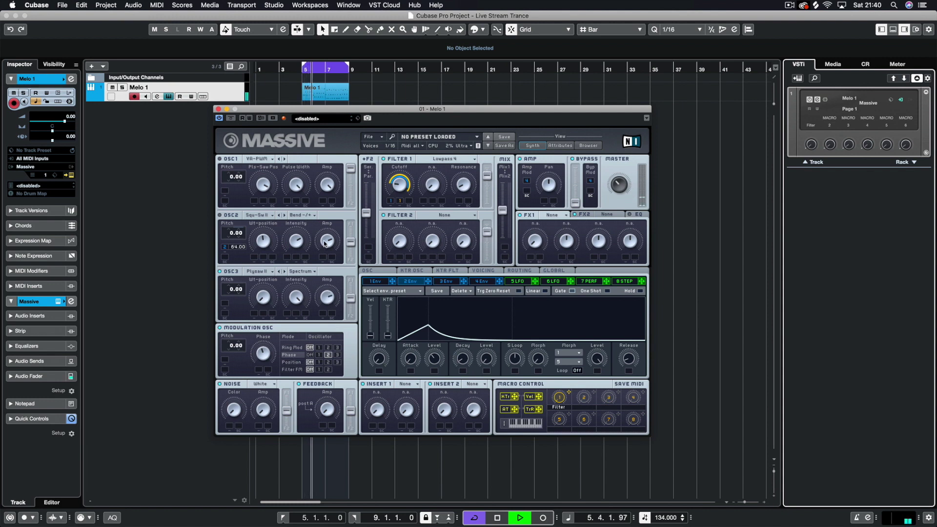
pyautogui.click(285, 272)
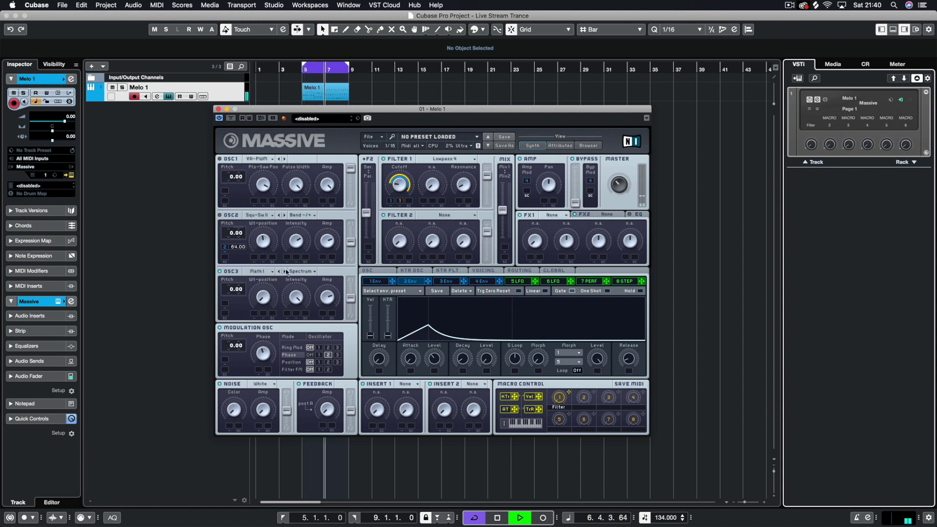
pyautogui.press('space')
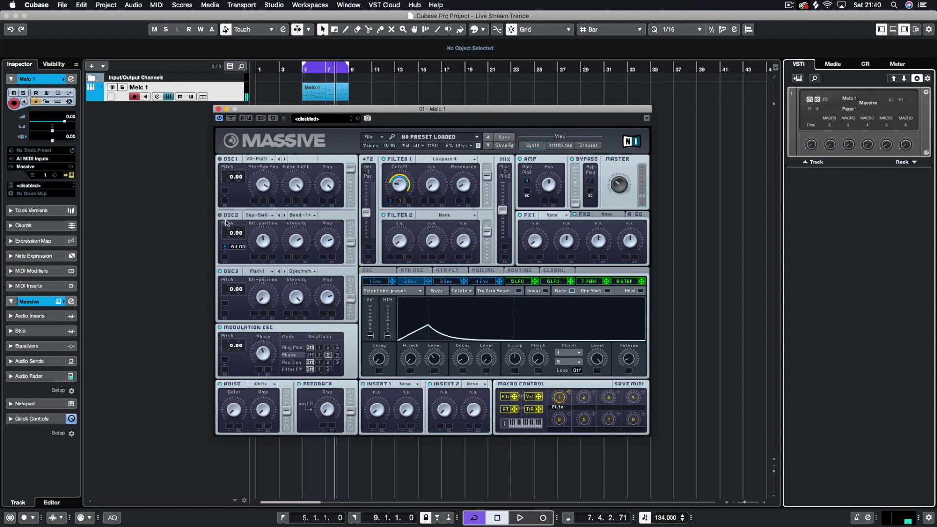
# - Raise oscillator 3's wavetable position fully, reduce its intensity and audition the loop from its start
pyautogui.press('space')
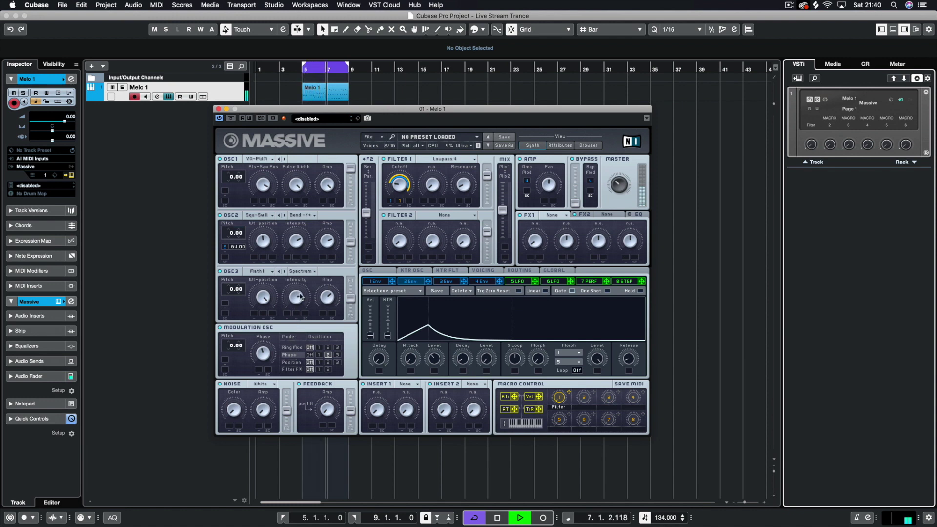
pyautogui.press('space')
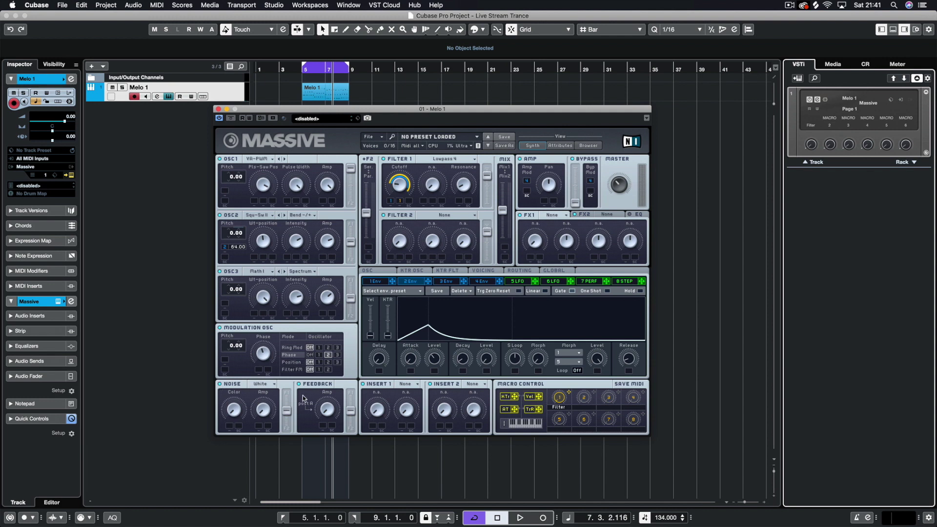
pyautogui.press('KP_1')
pyautogui.press('space')
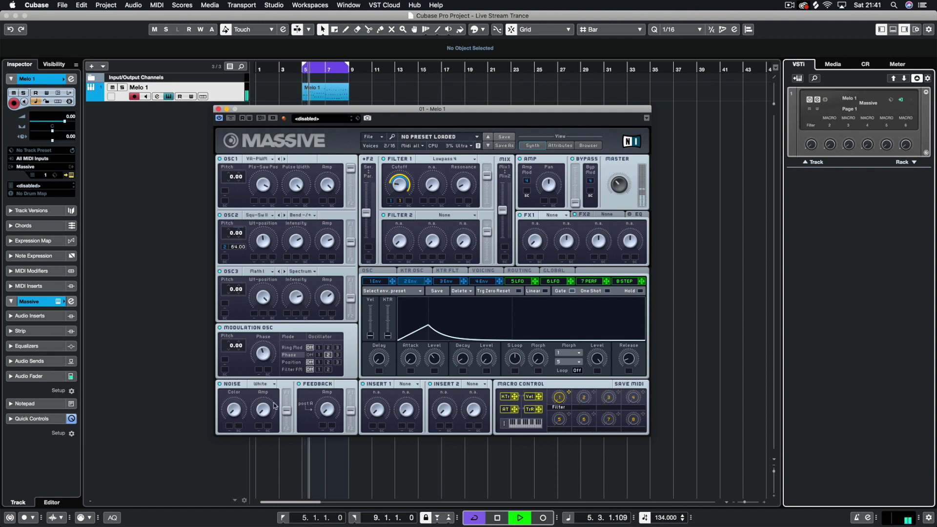
pyautogui.press('space')
# - Modulate the noise amp with envelope 1, raise the white noise color and audition the loop
pyautogui.click(375, 282)
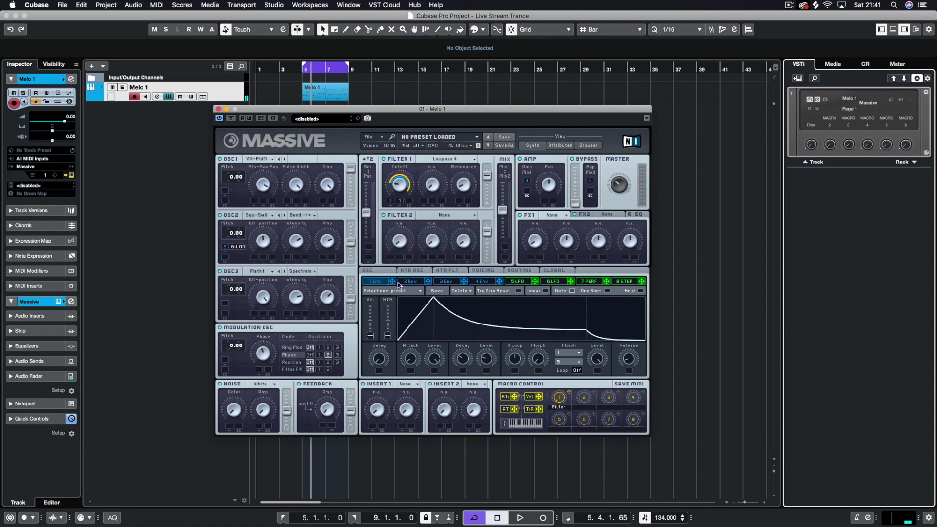
pyautogui.moveTo(249, 403); pyautogui.dragTo(259, 426)
pyautogui.press('space')
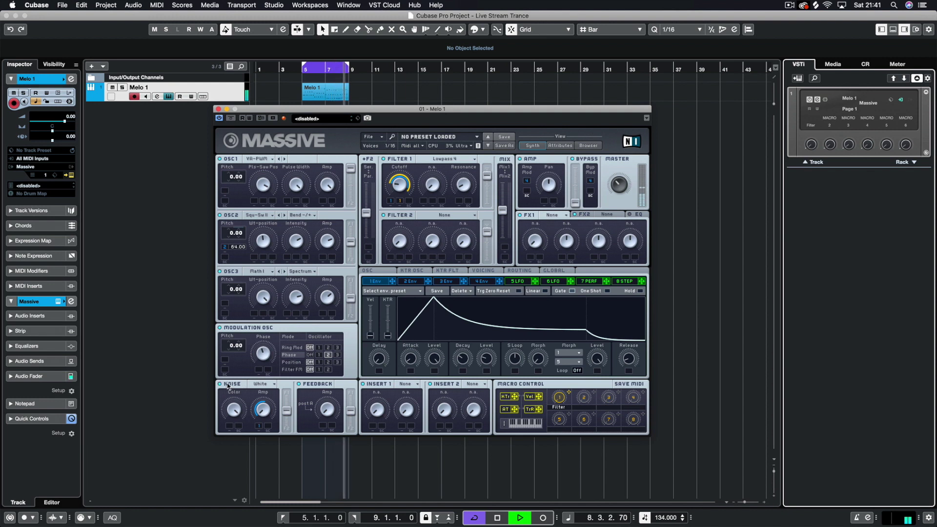
pyautogui.press('space')
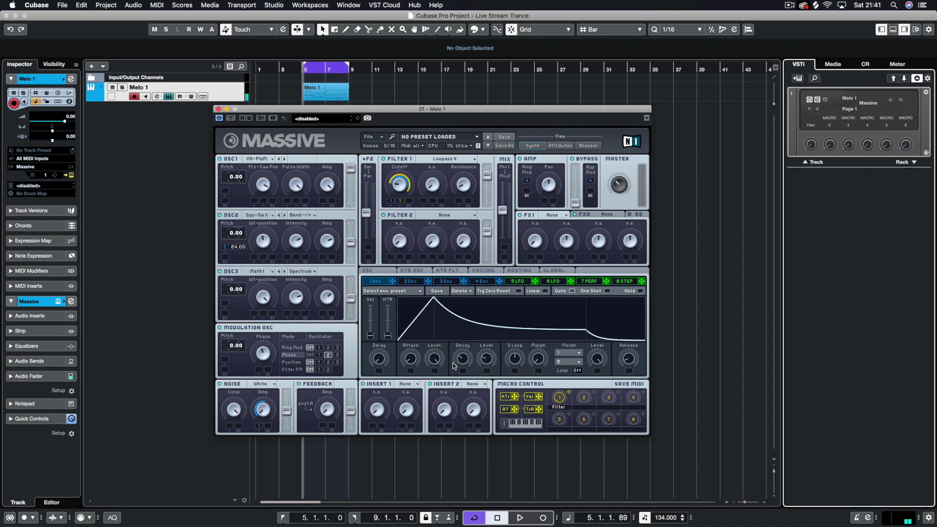
# - Set insert 1 to Parabolic Shaper in the Filter 1 path and raise its dry/wet and drive
pyautogui.click(520, 272)
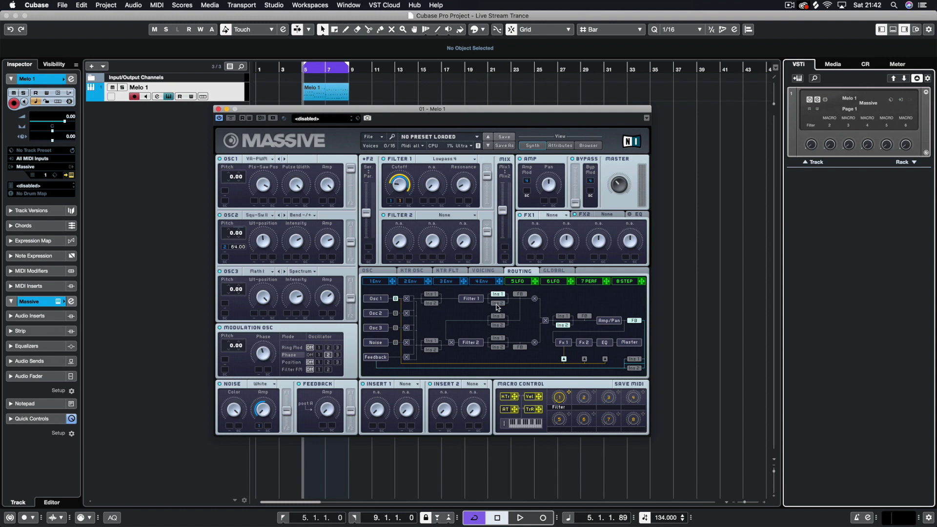
pyautogui.click(432, 304)
pyautogui.click(403, 386)
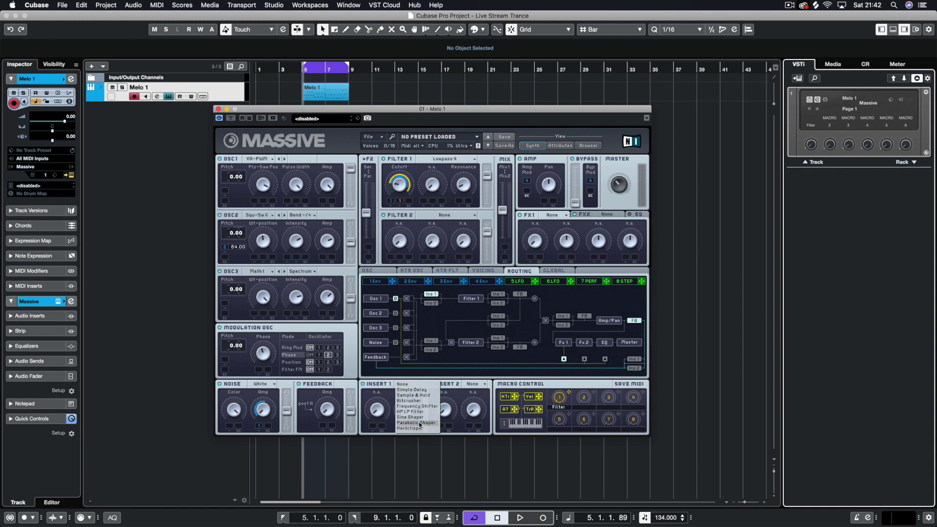
pyautogui.click(420, 423)
pyautogui.press('space')
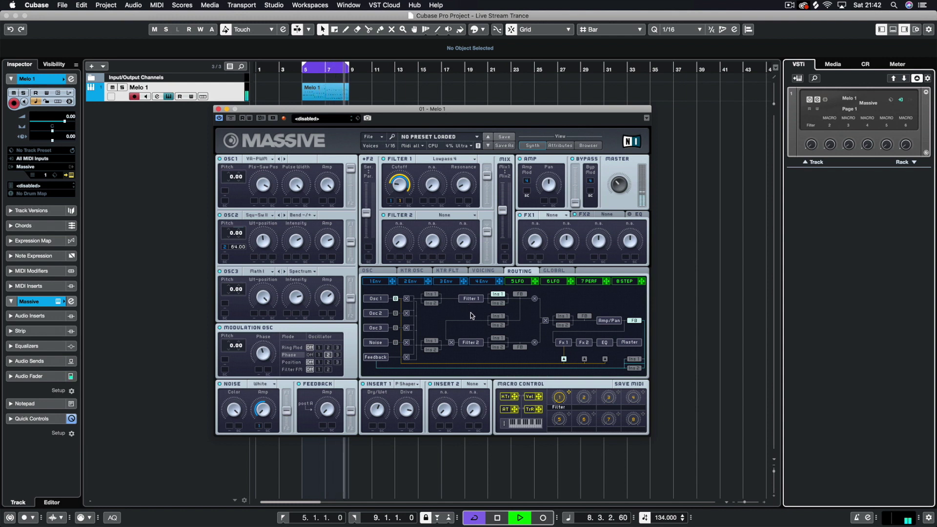
pyautogui.press('space')
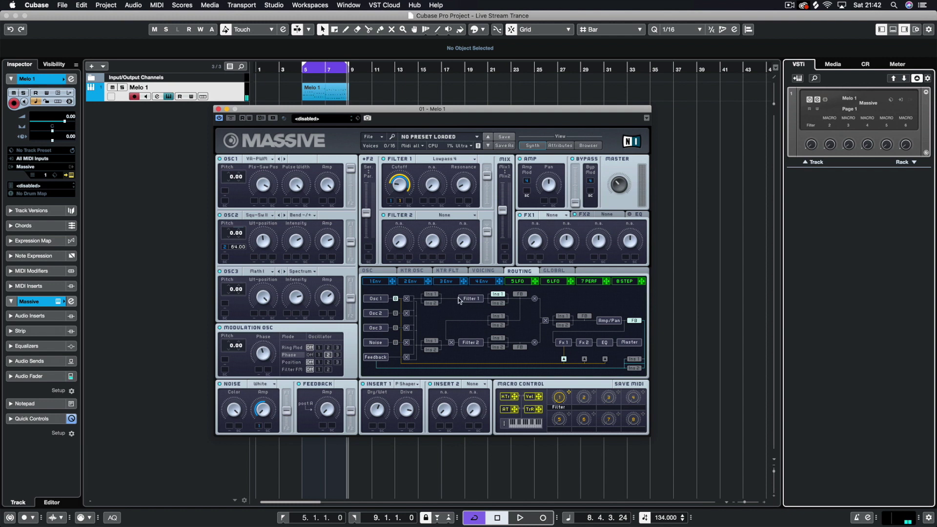
# - Compare insert 1 after and before Filter 1 during loop playback, leaving it routed before the filter
pyautogui.press('space')
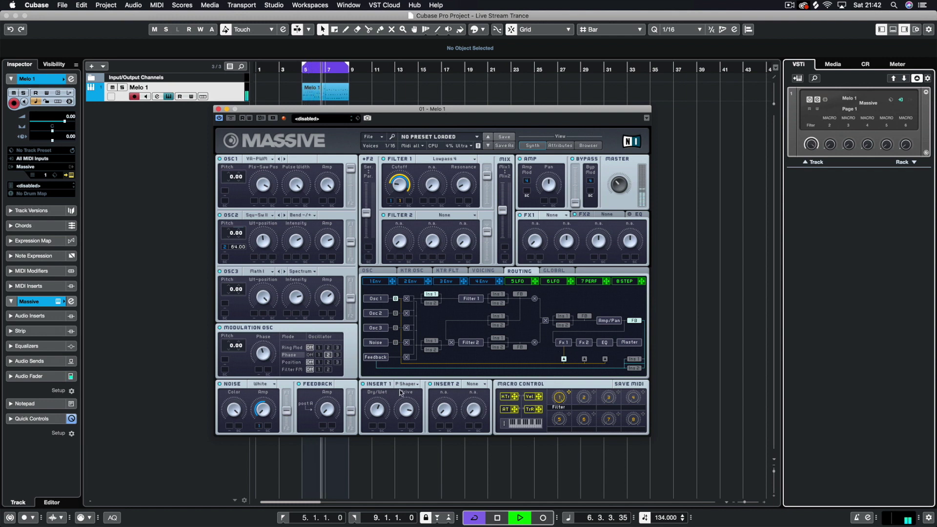
pyautogui.click(497, 295)
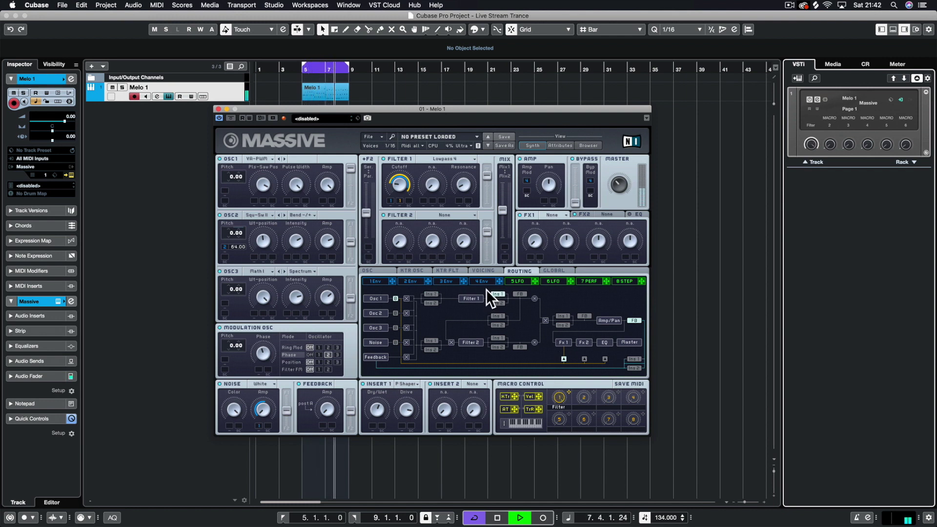
pyautogui.click(431, 295)
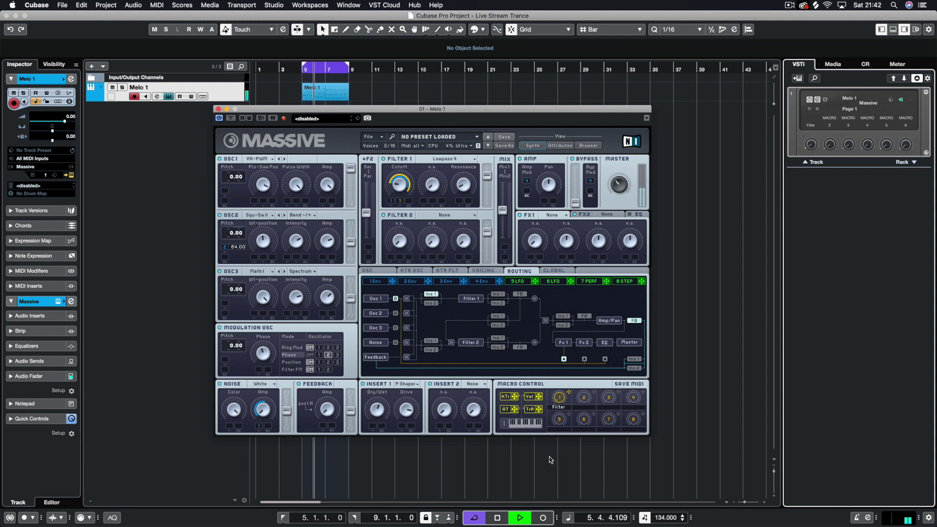
pyautogui.press('space')
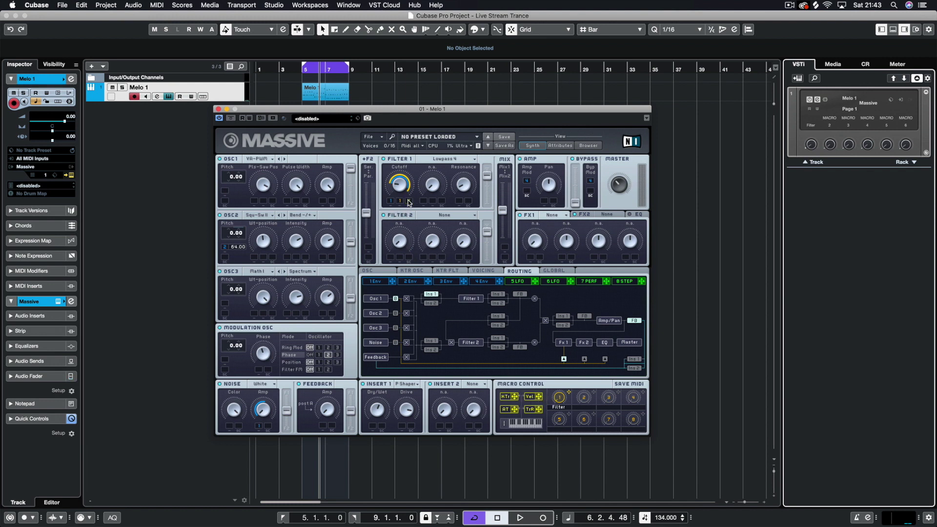
# - Modulate the Filter 1 cutoff with velocity and sweep the Filter macro while the loop plays
pyautogui.press('space')
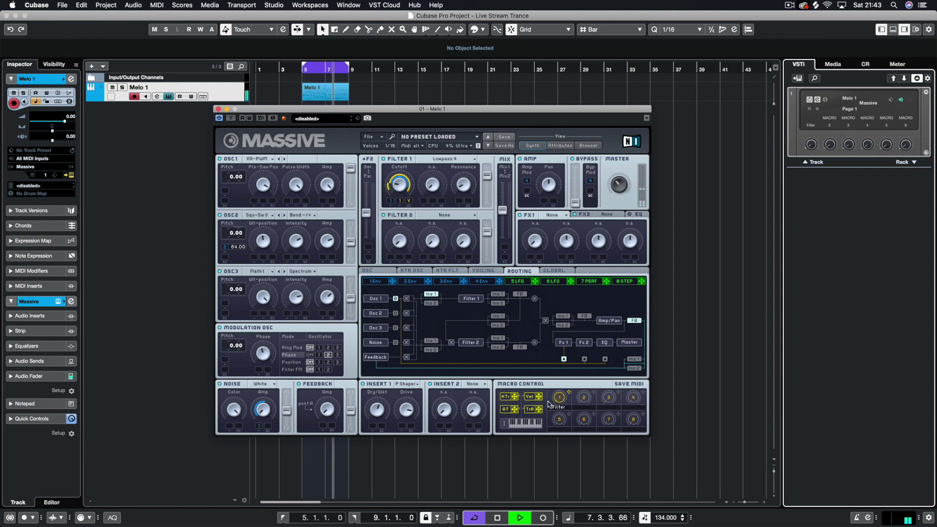
pyautogui.moveTo(558, 389)
pyautogui.mouseDown()
pyautogui.moveTo(553, 327)
pyautogui.moveTo(561, 405)
pyautogui.mouseUp()
pyautogui.press('space')
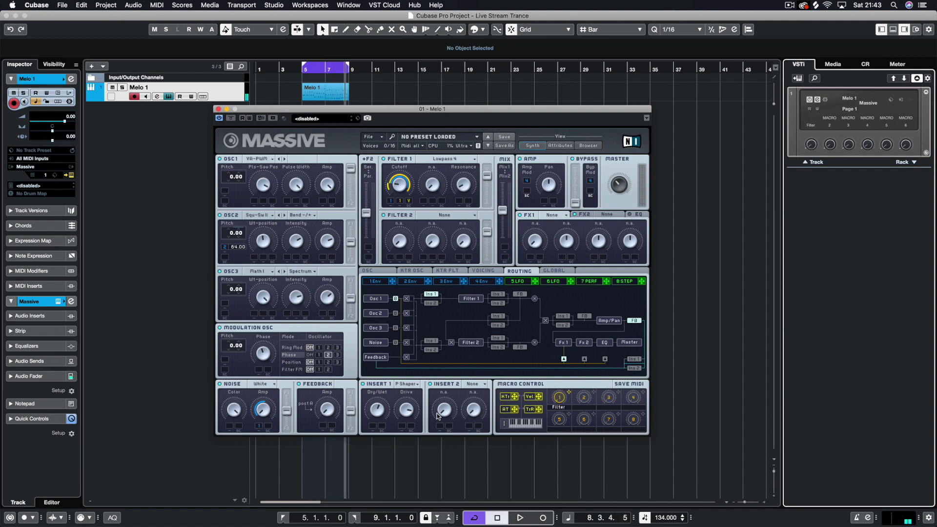
# - Set the voicing to 3 unisono voices and enable a slight Pitch Cutoff spread while the loop plays
pyautogui.click(374, 271)
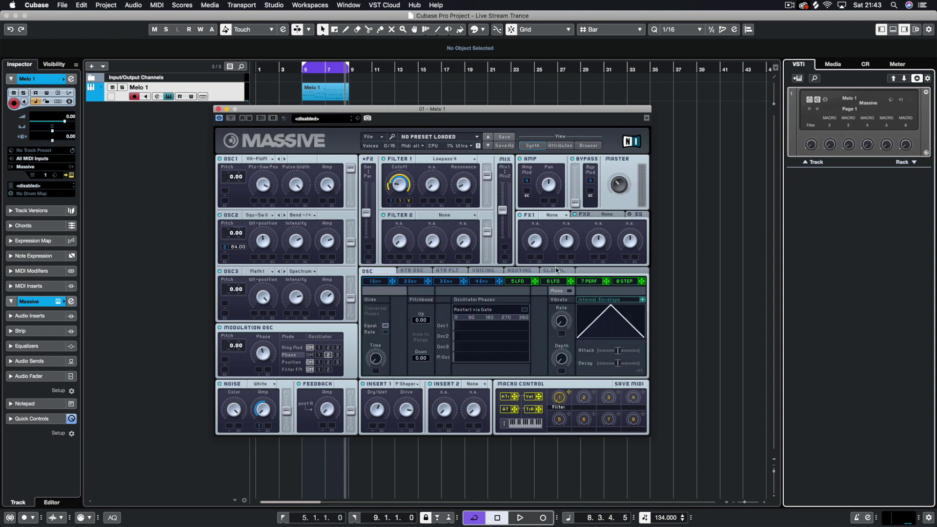
pyautogui.click(484, 272)
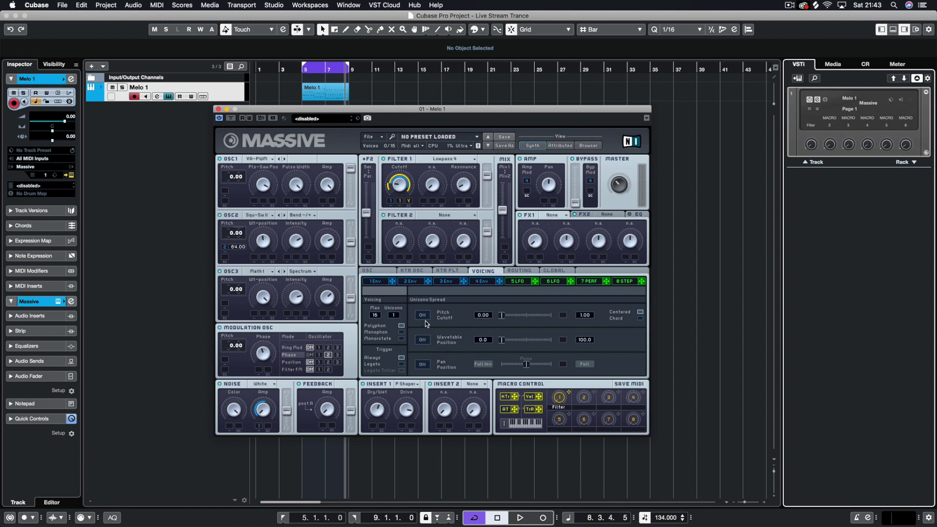
pyautogui.press('space')
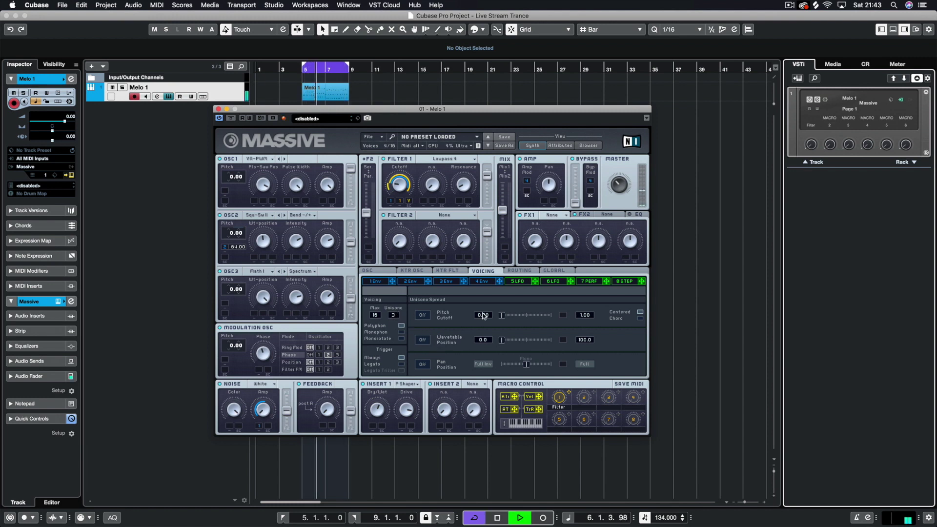
pyautogui.click(422, 316)
pyautogui.moveTo(507, 315)
pyautogui.mouseDown()
pyautogui.moveTo(516, 316)
pyautogui.moveTo(506, 318)
pyautogui.mouseUp()
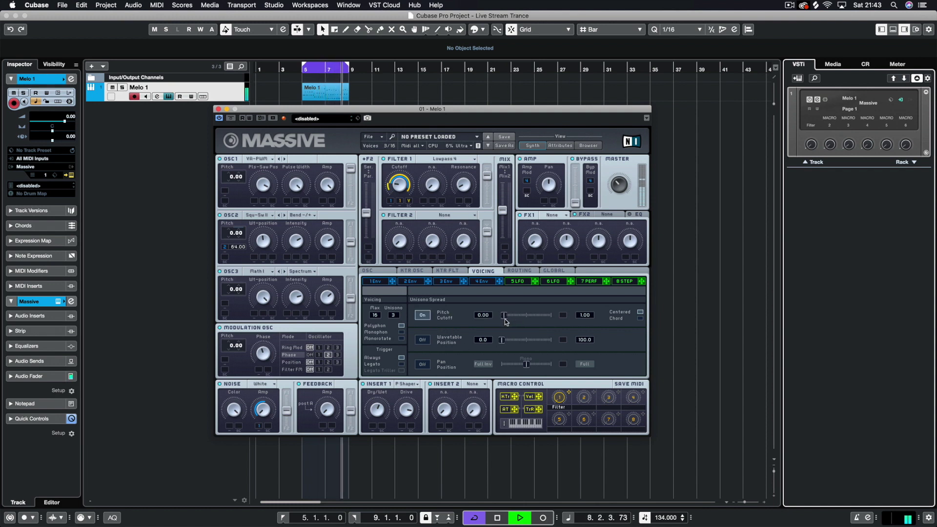
# - Enable Pan Position spread, move it towards full inverted width, and fine-tune the small Pitch Cutoff spread
pyautogui.click(422, 365)
pyautogui.moveTo(526, 363); pyautogui.dragTo(464, 364)
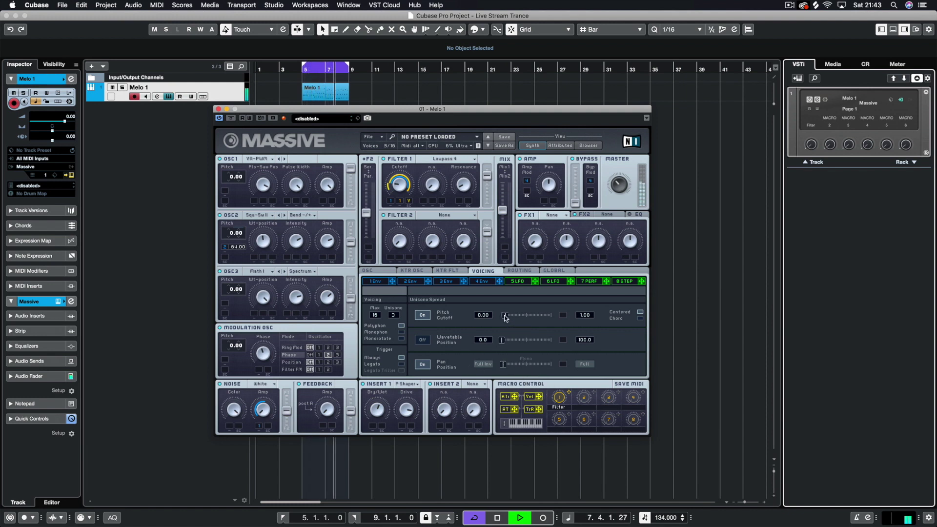
pyautogui.moveTo(508, 315)
pyautogui.mouseDown()
pyautogui.moveTo(541, 316)
pyautogui.moveTo(506, 315)
pyautogui.mouseUp()
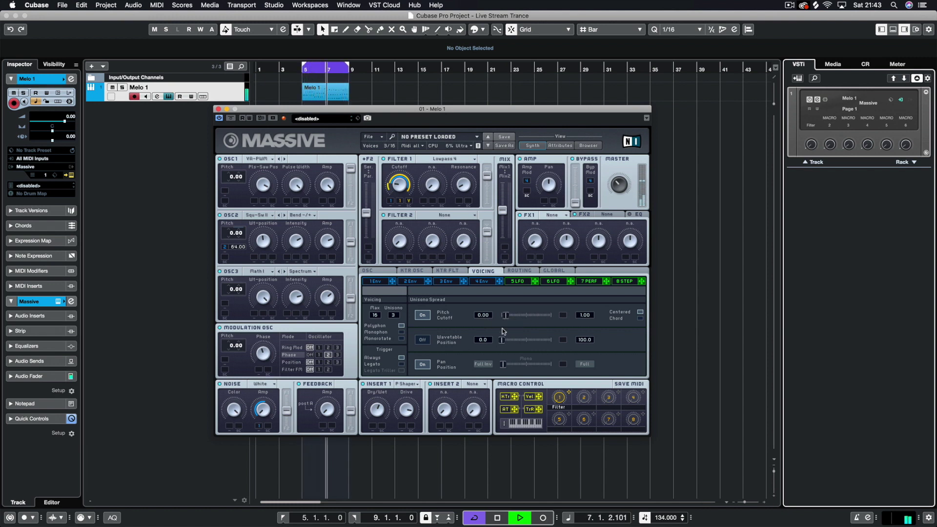
# - Compare the loop without and with the Pitch Cutoff and Pan Position spreads, leaving both enabled
pyautogui.click(423, 315)
pyautogui.click(422, 366)
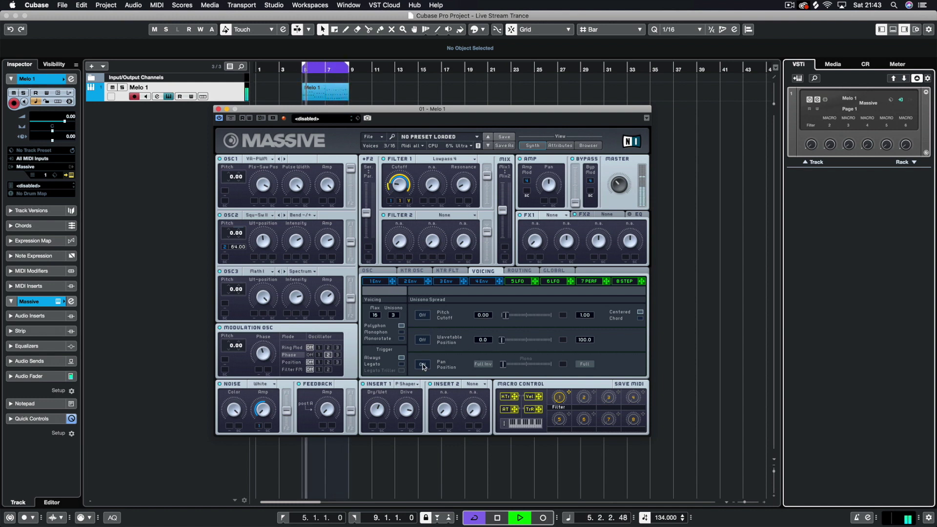
pyautogui.click(422, 365)
pyautogui.click(423, 315)
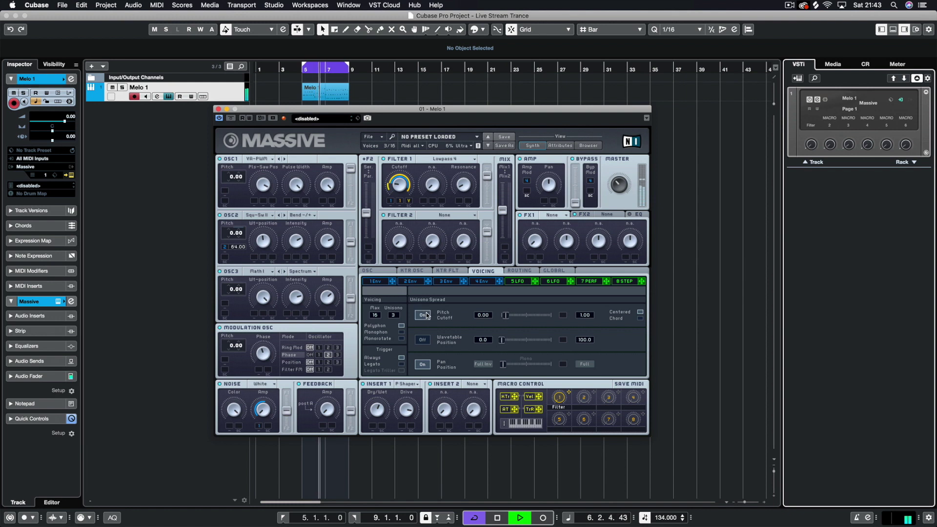
pyautogui.press('space')
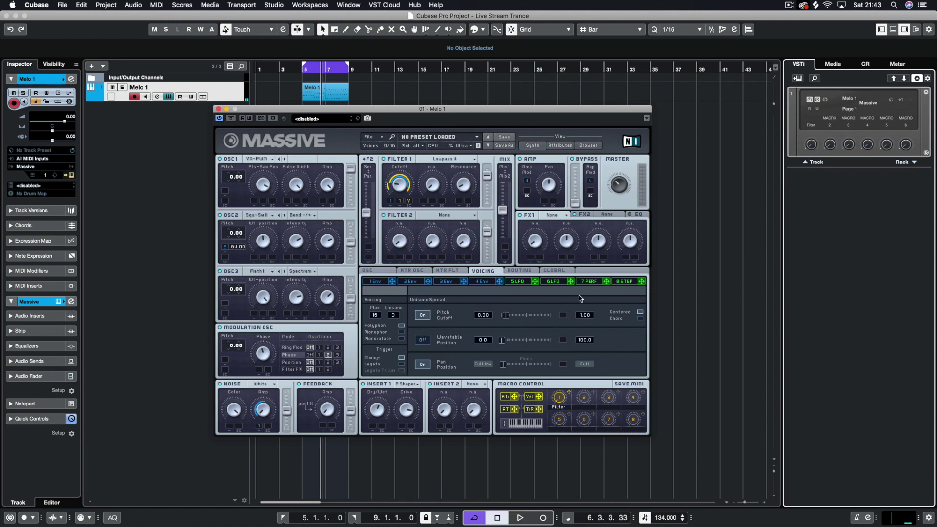
# - Load Reverb as FX1 and Delay Synced as FX2
pyautogui.click(560, 217)
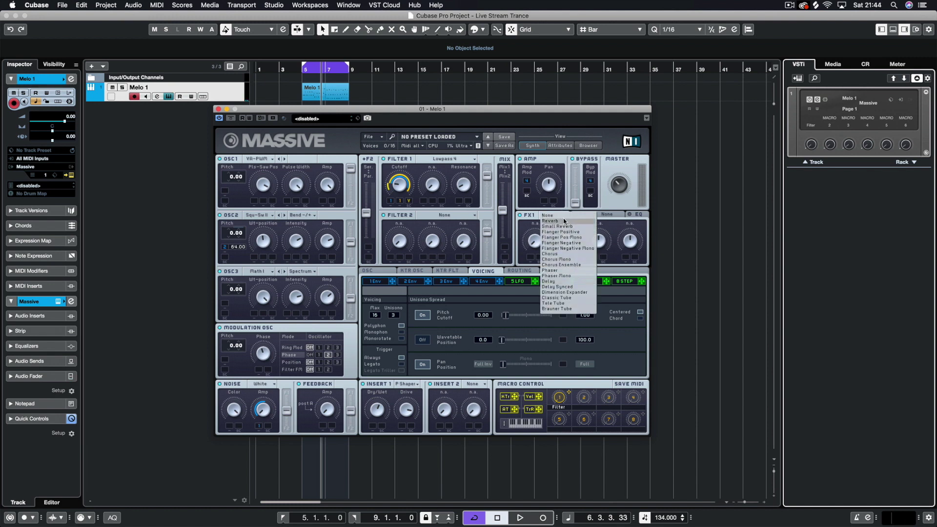
pyautogui.click(563, 221)
pyautogui.click(605, 215)
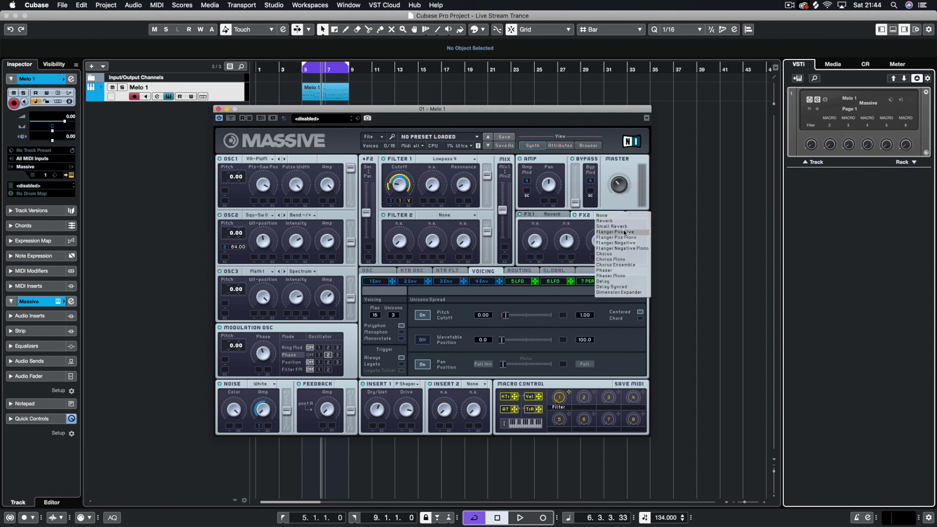
pyautogui.click(612, 287)
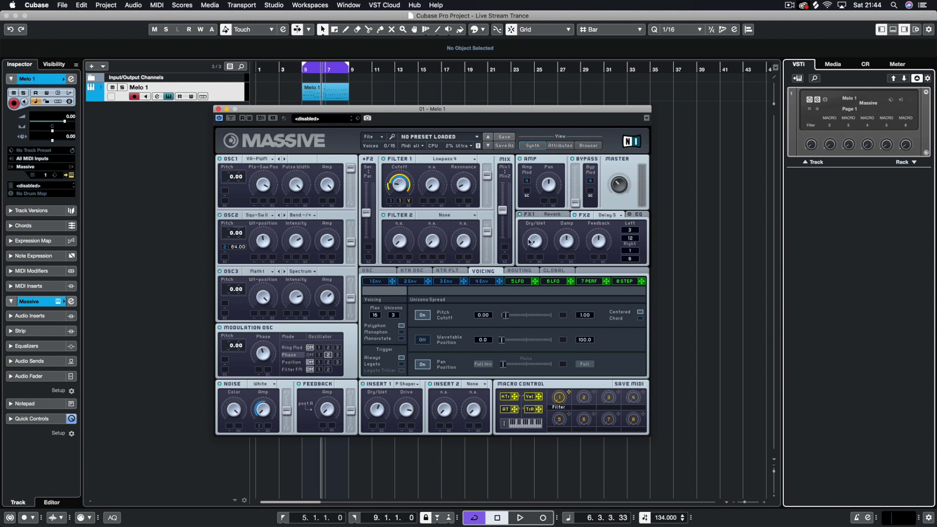
# - Lower the synced delay's dry/wet, auditioning its echoes with short starts and stops of the loop
pyautogui.press('space')
pyautogui.press('space')
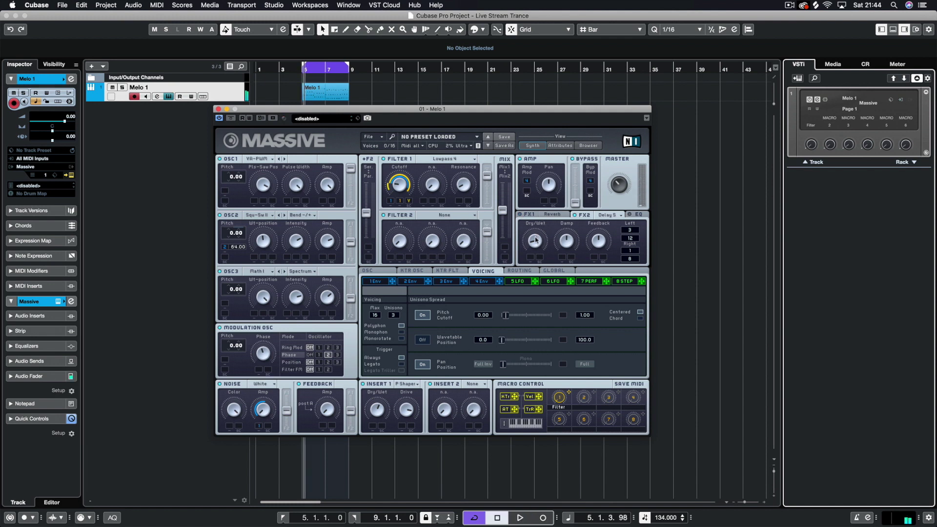
pyautogui.press('space')
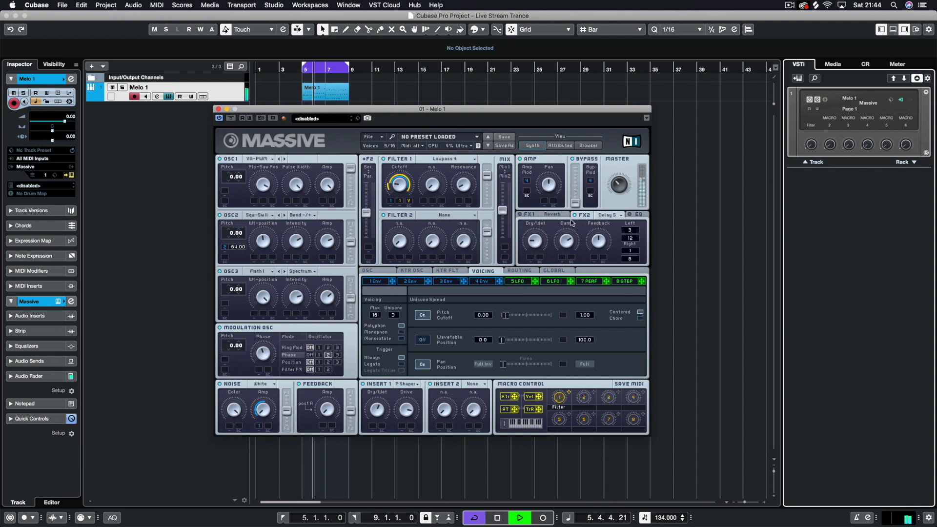
pyautogui.press('space')
pyautogui.press('space')
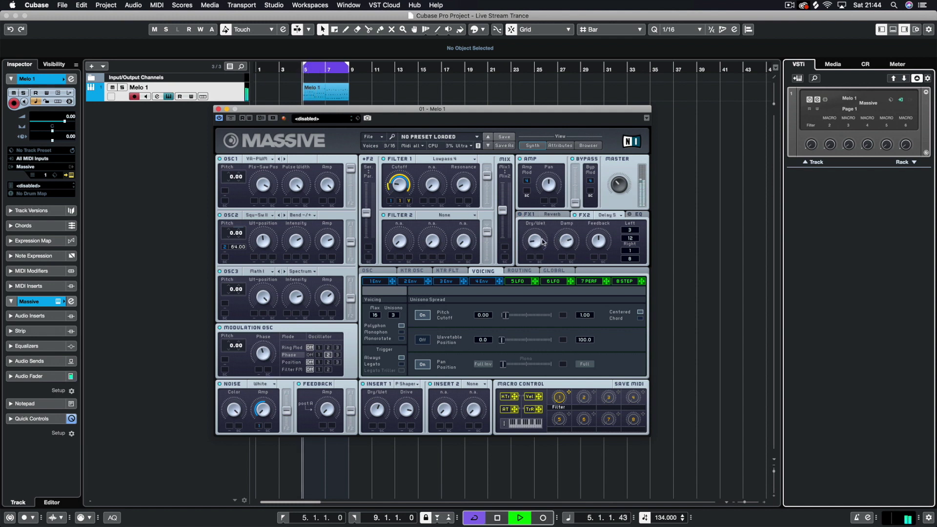
pyautogui.press('space')
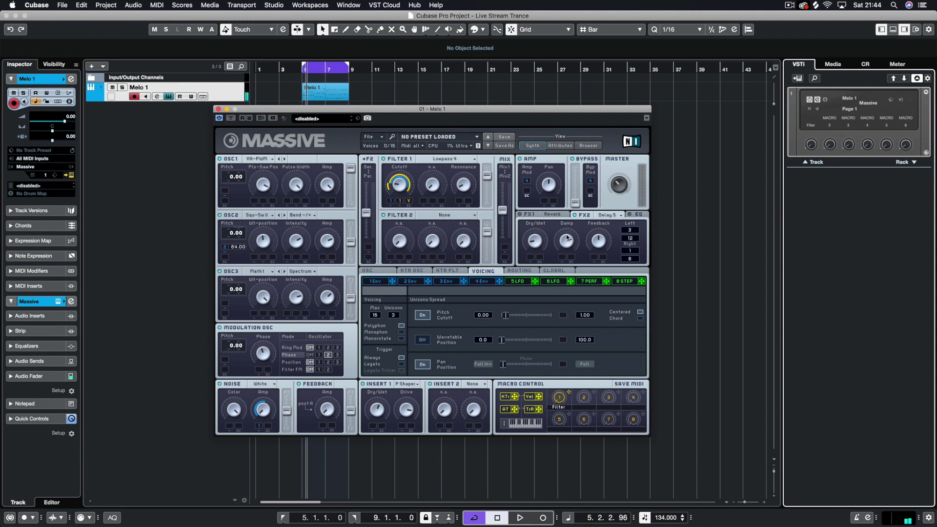
# - Adjust the synced delay's damp, checking the echo tails with repeated short bursts of playback
pyautogui.press('space')
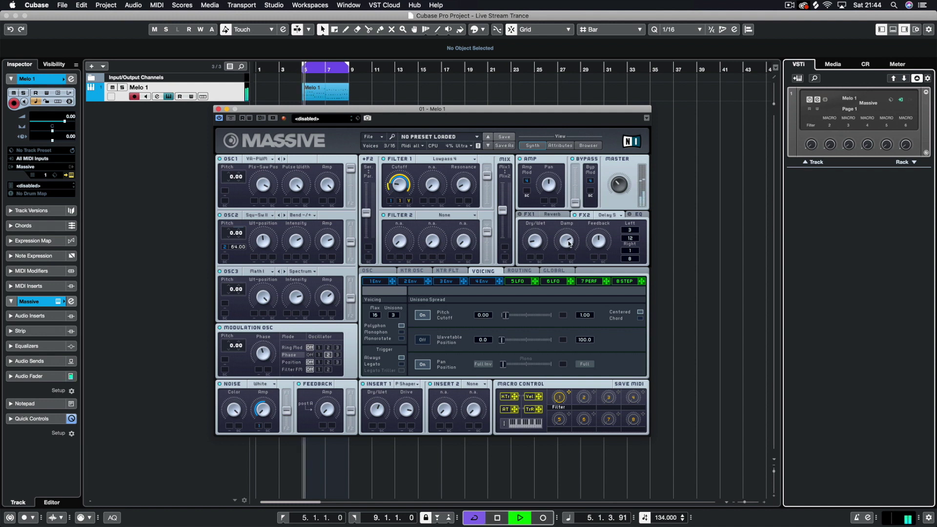
pyautogui.press('space')
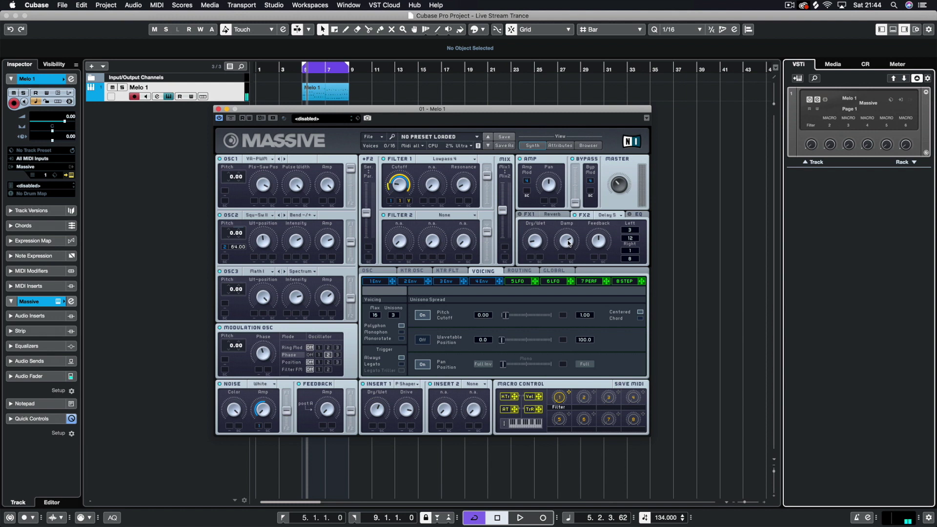
pyautogui.press('space')
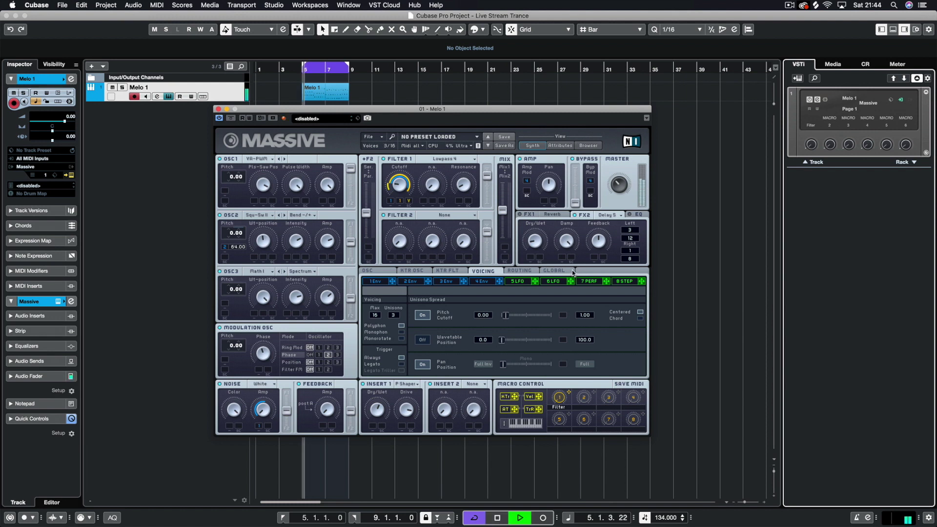
pyautogui.press('space')
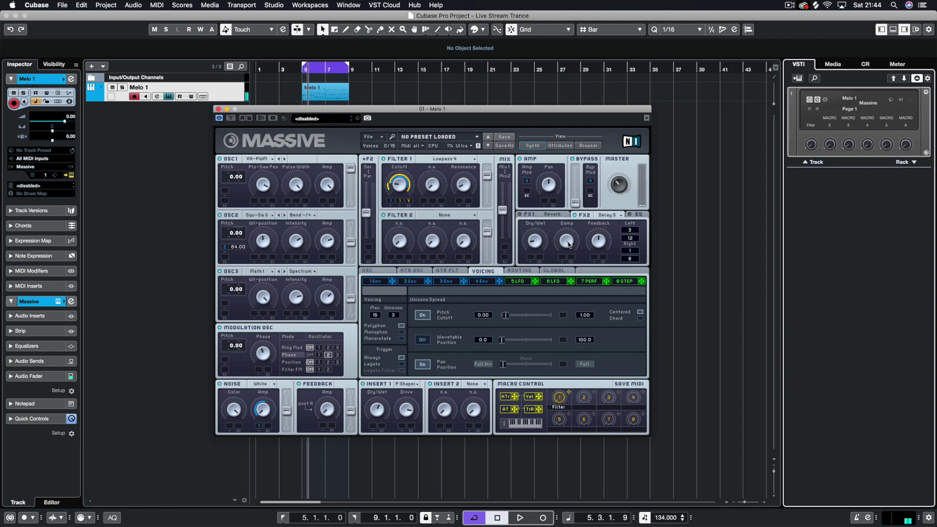
pyautogui.press('space')
pyautogui.press('space')
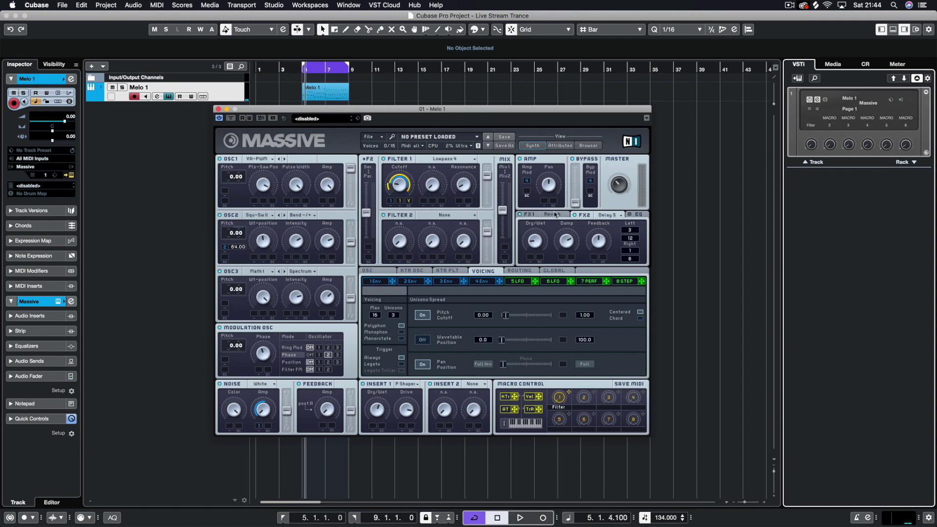
# - Adjust the FX1 reverb's dry/wet and size with the delay bypassed during playback, and re-enable the FX2 delay
pyautogui.press('space')
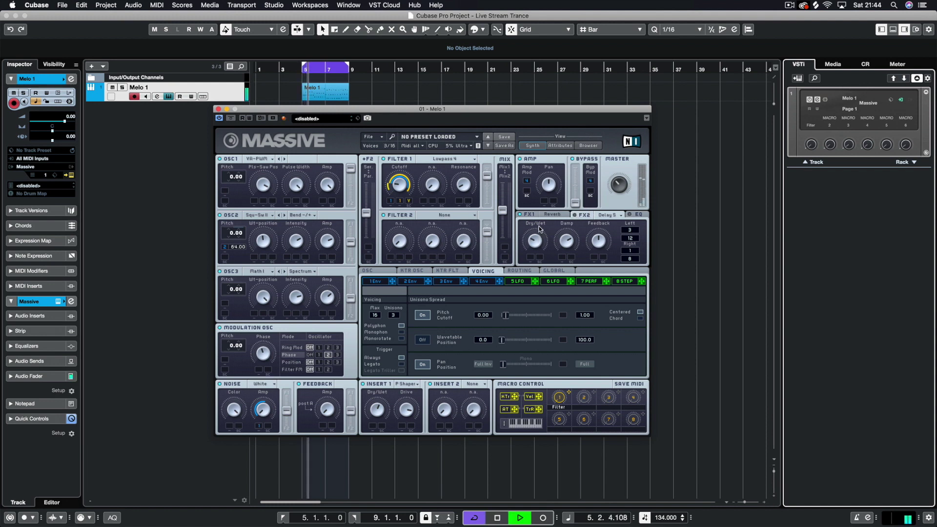
pyautogui.click(529, 214)
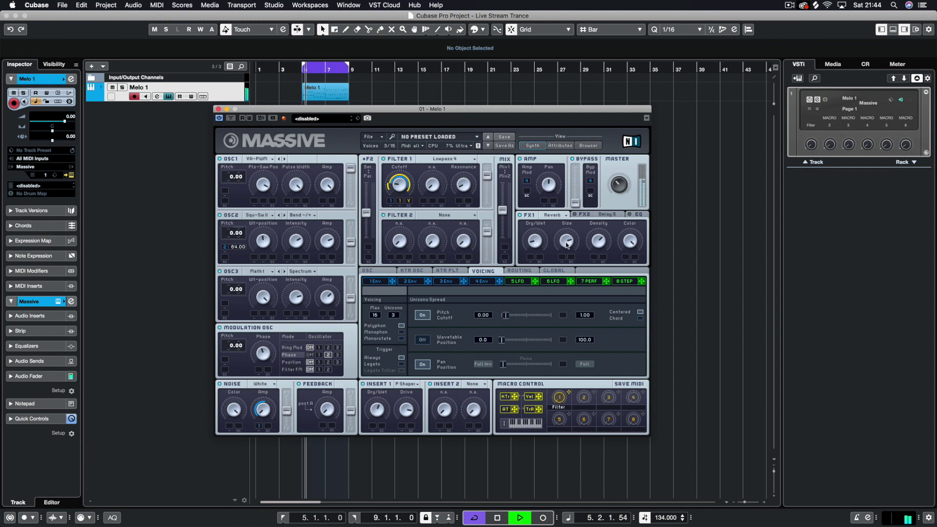
pyautogui.click(576, 216)
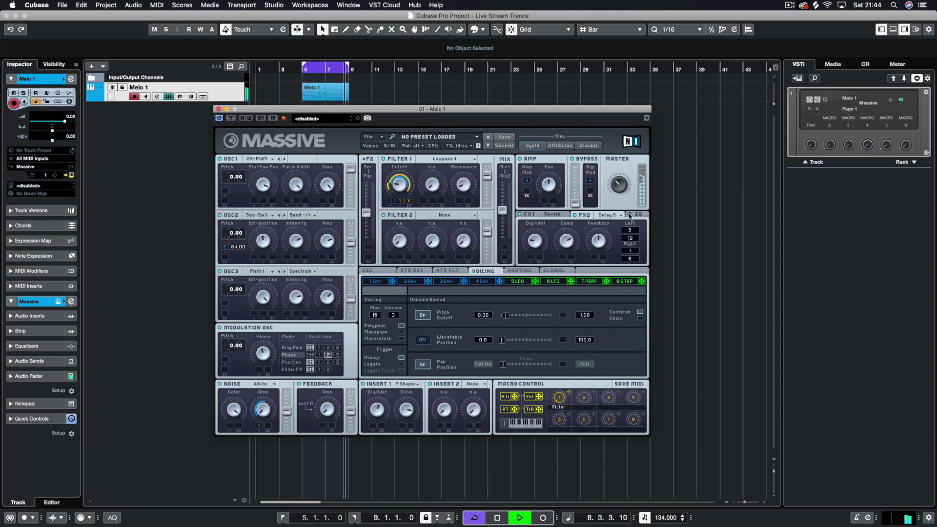
# - Display the signal routing and adjust the EQ's boost, frequency and high shelf while auditioning the loop
pyautogui.click(516, 272)
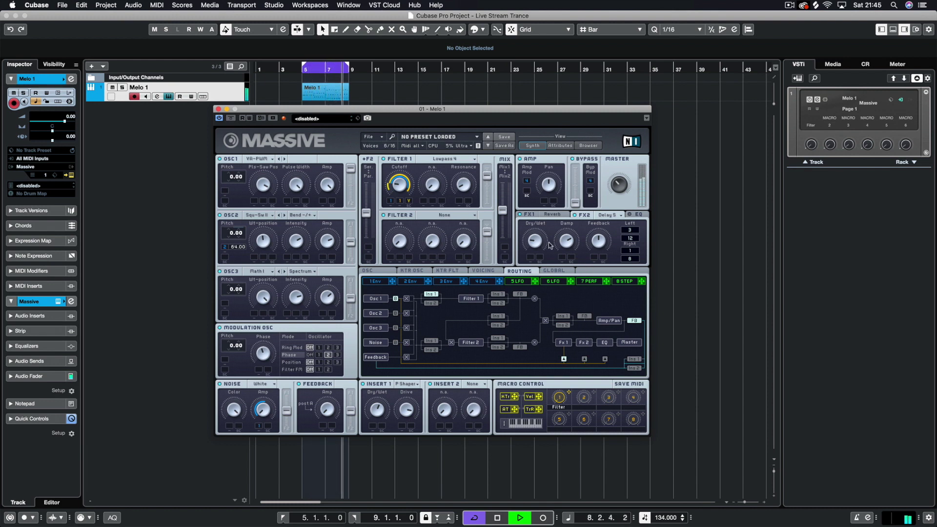
pyautogui.press('space')
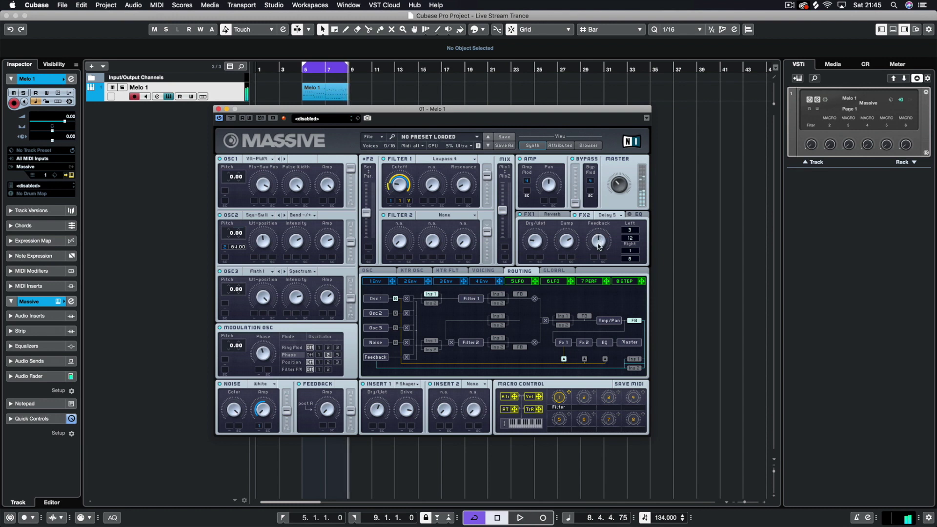
pyautogui.click(636, 215)
pyautogui.press('space')
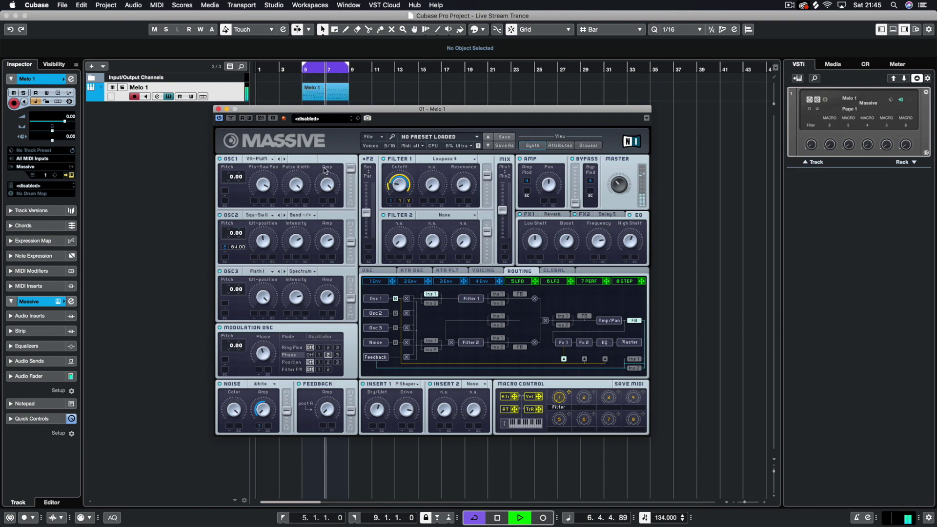
pyautogui.press('space')
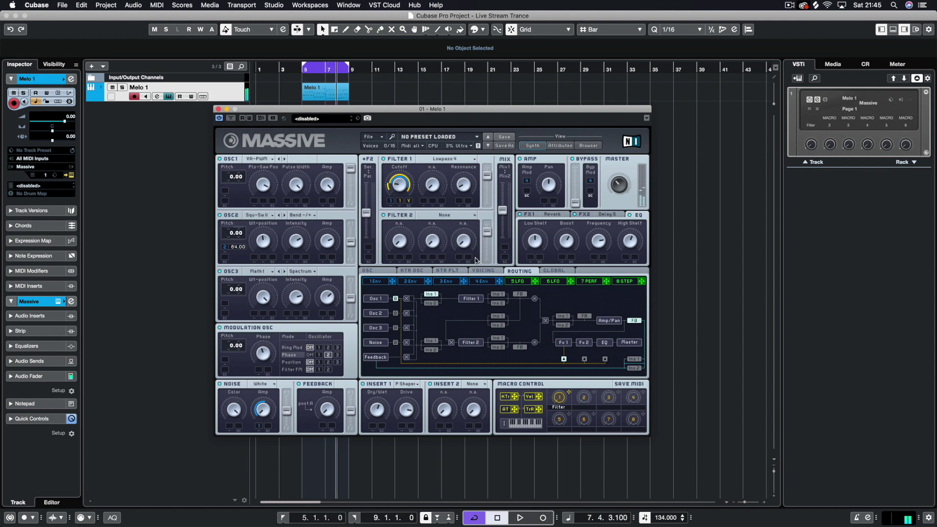
# - Review the macro 1 modulation of decay in envelopes 1 and 4, and audition the Filter macro during loop playback
pyautogui.click(379, 272)
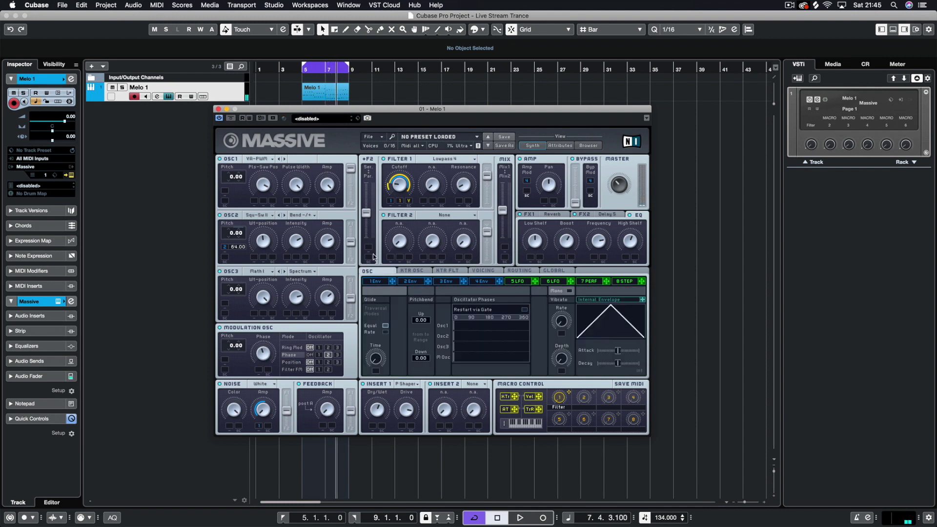
pyautogui.click(376, 282)
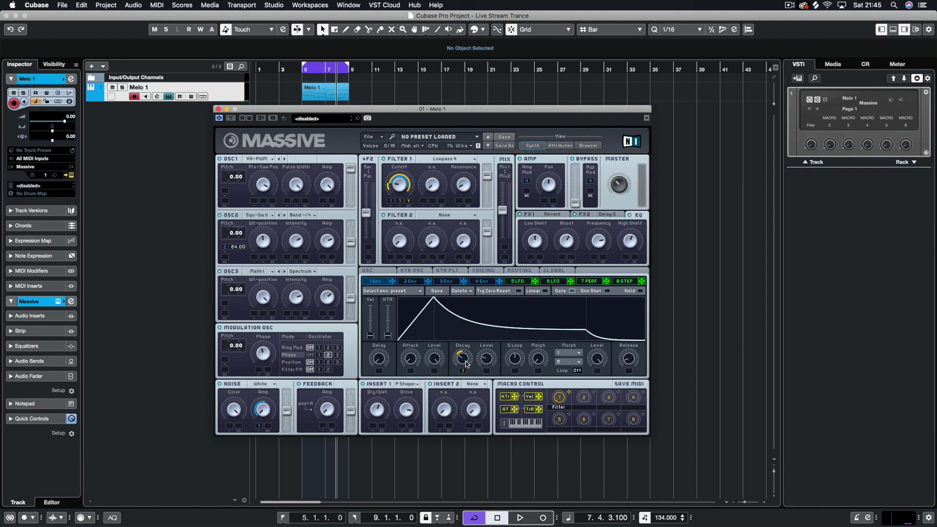
pyautogui.click(483, 282)
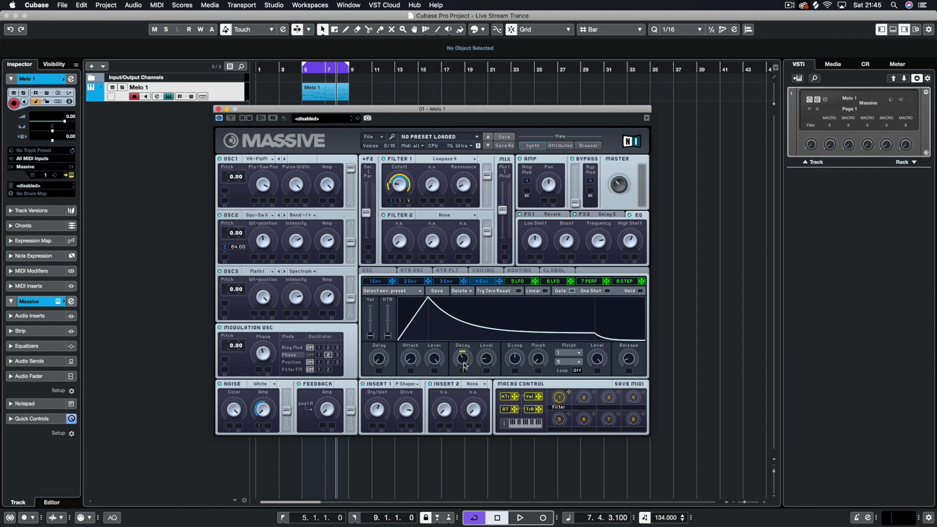
pyautogui.press('space')
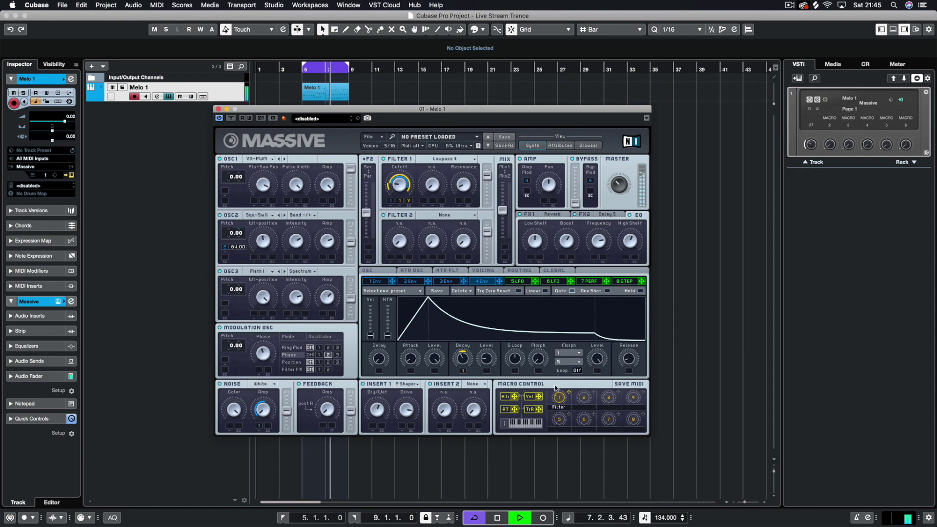
pyautogui.press('space')
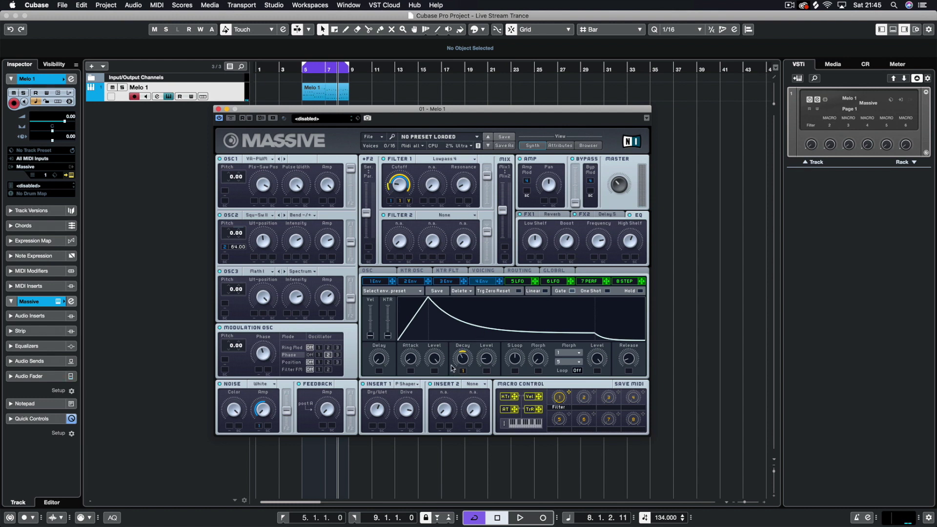
pyautogui.click(376, 282)
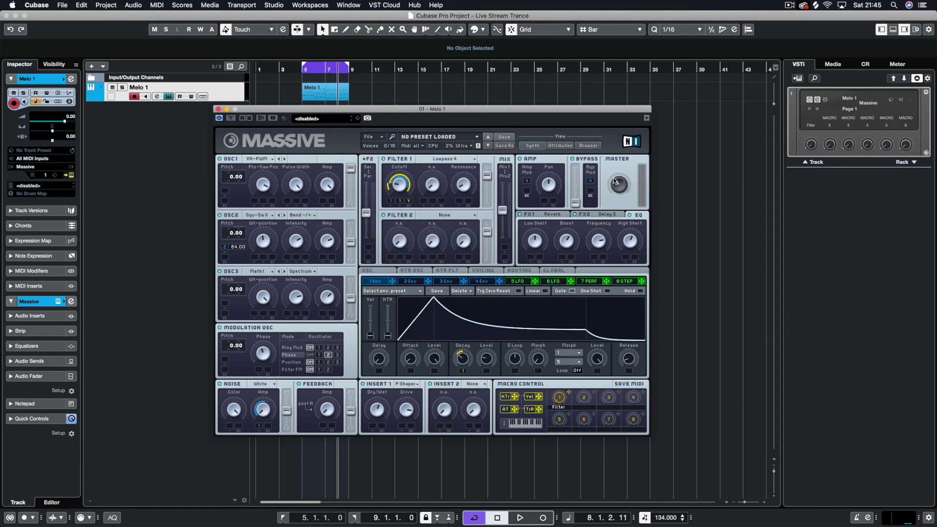
pyautogui.press('space')
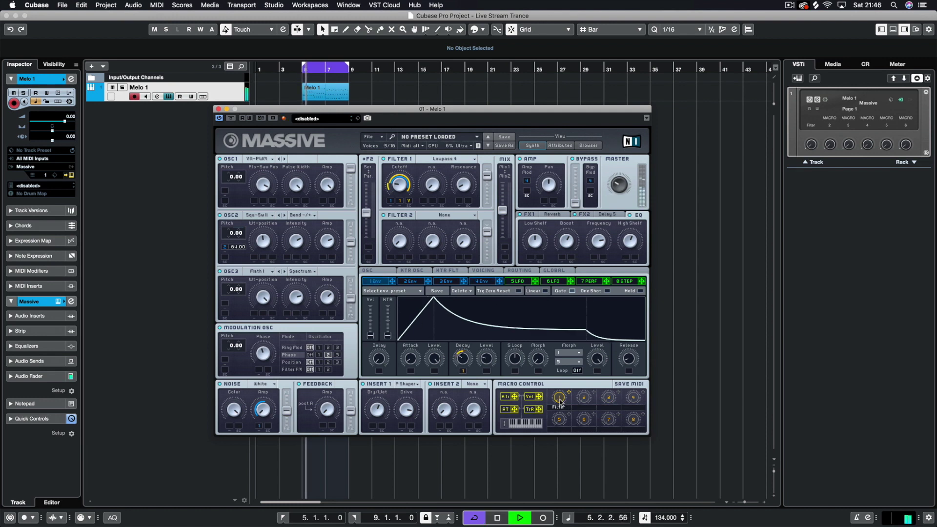
# - Turn down the Filter macro and slightly raise envelope 2's attack level, auditioning the sound with loop playback
pyautogui.moveTo(559, 399); pyautogui.dragTo(561, 427)
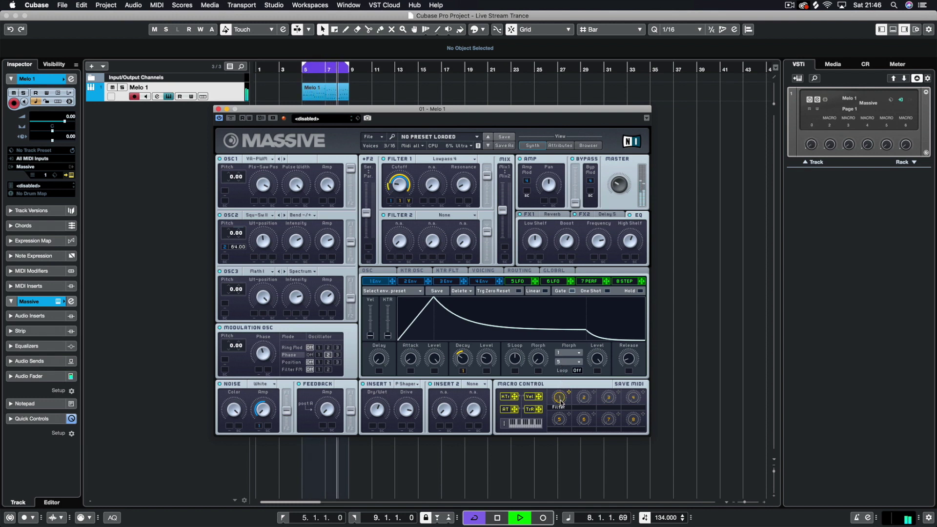
pyautogui.press('space')
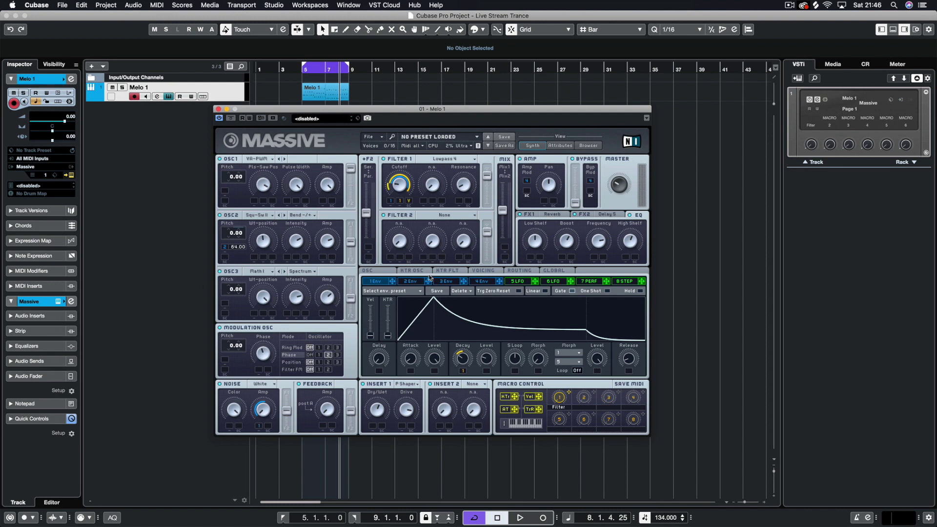
pyautogui.click(413, 281)
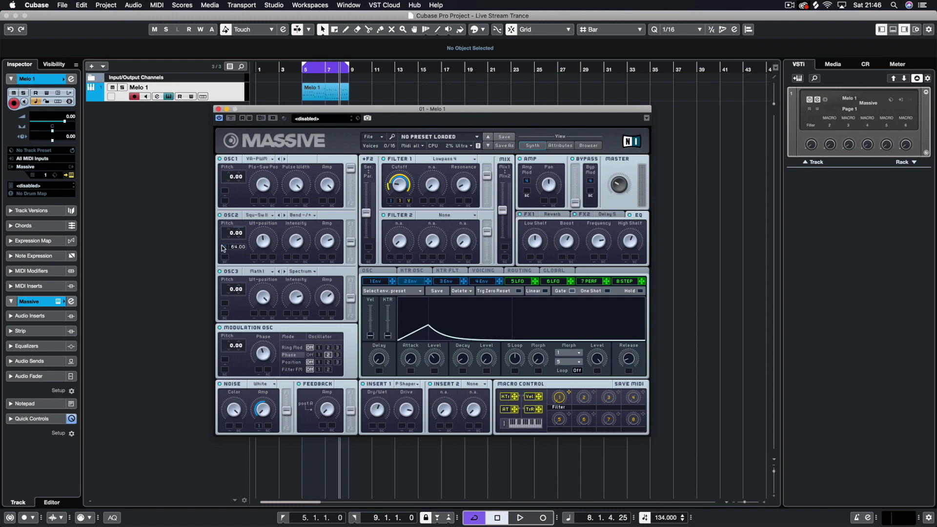
pyautogui.press('space')
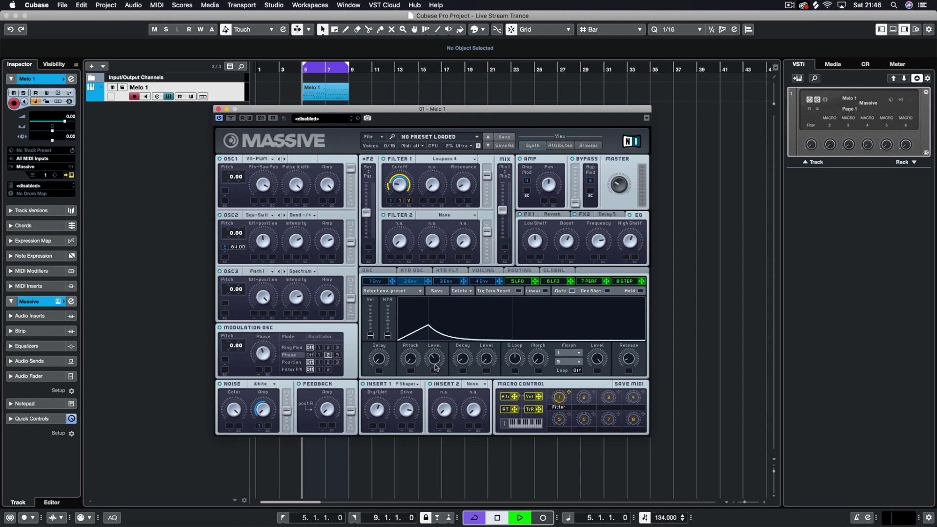
pyautogui.moveTo(436, 360)
pyautogui.mouseDown()
pyautogui.moveTo(436, 314)
pyautogui.moveTo(438, 372)
pyautogui.moveTo(439, 358)
pyautogui.mouseUp()
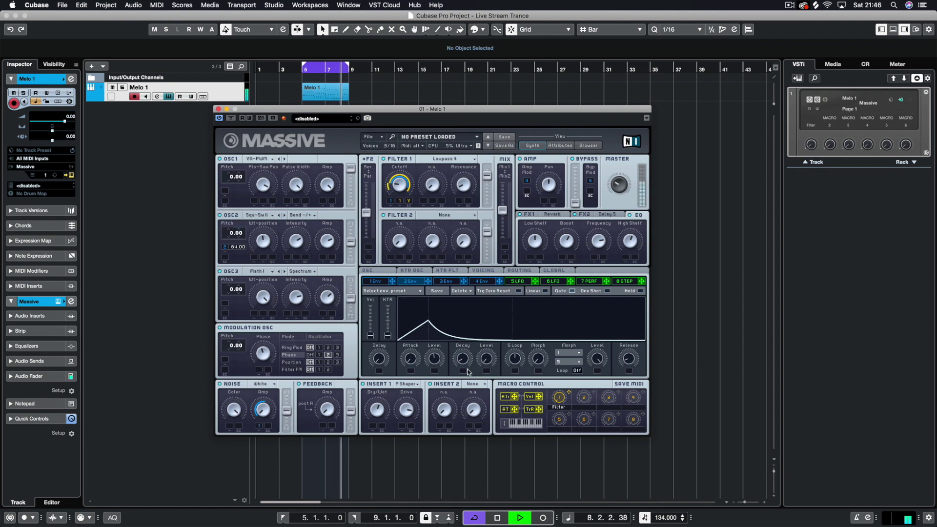
pyautogui.click(558, 403)
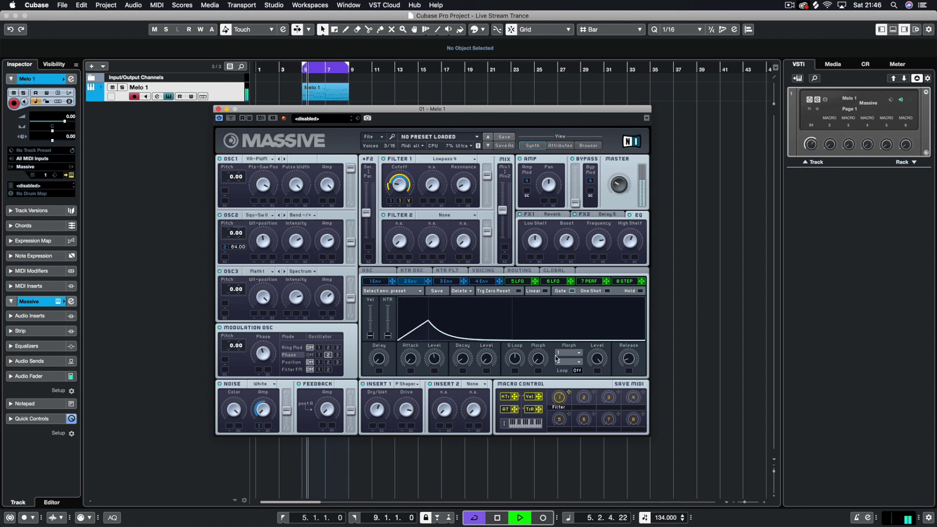
pyautogui.press('space')
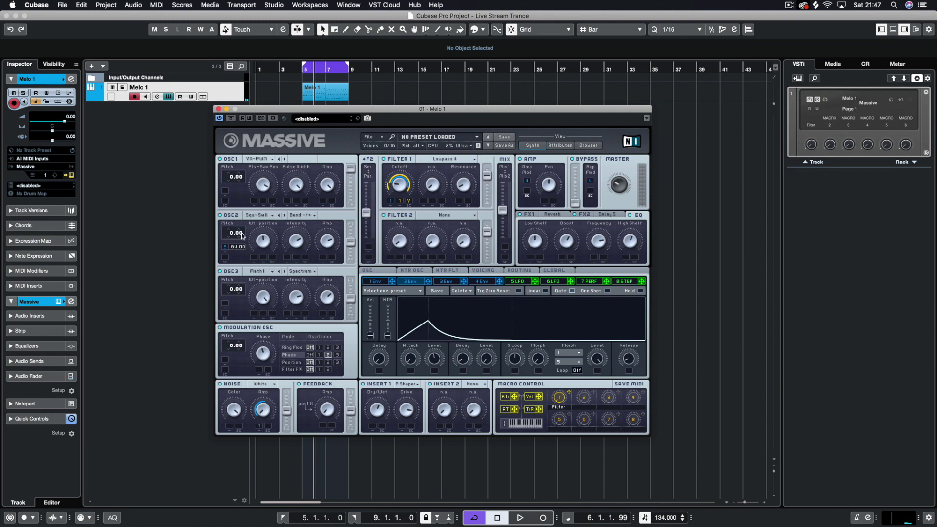
pyautogui.press('space')
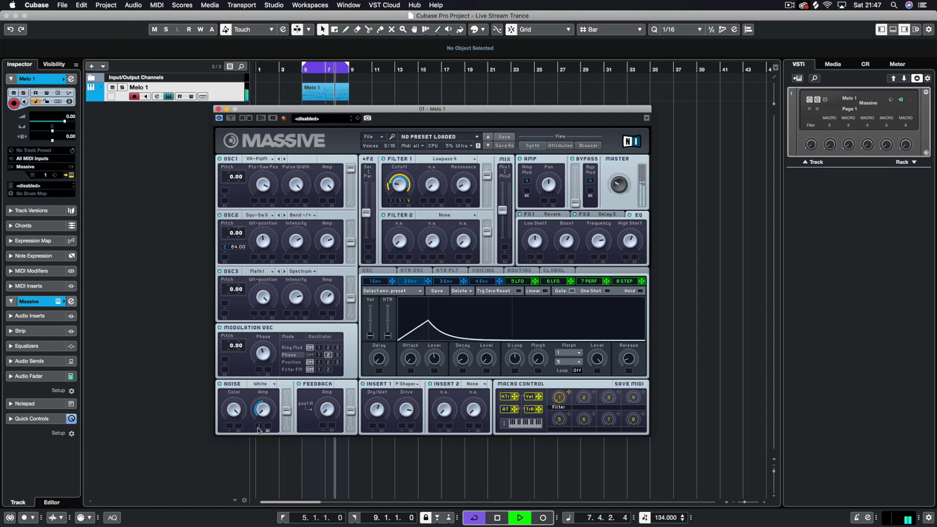
pyautogui.press('space')
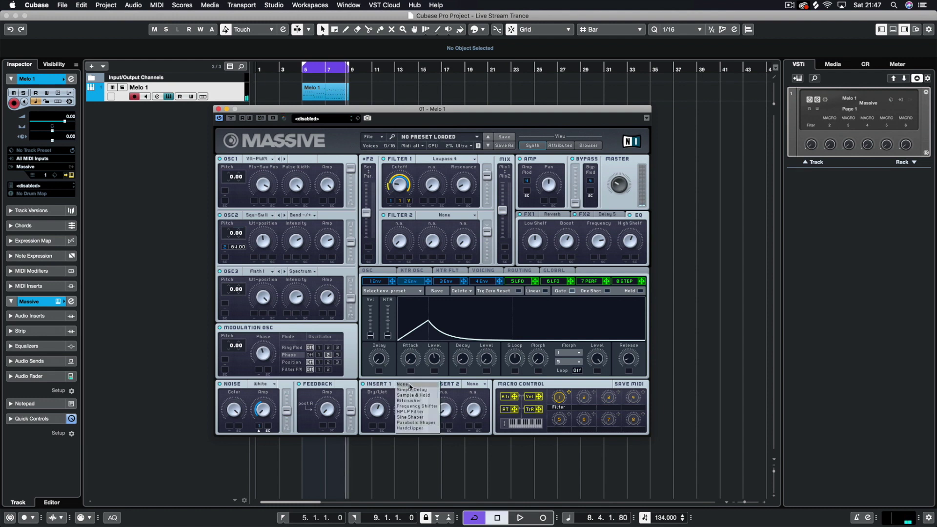
# - Review the available Insert 1 effect types and the synth's routing, oscillator and voicing settings
pyautogui.click(411, 385)
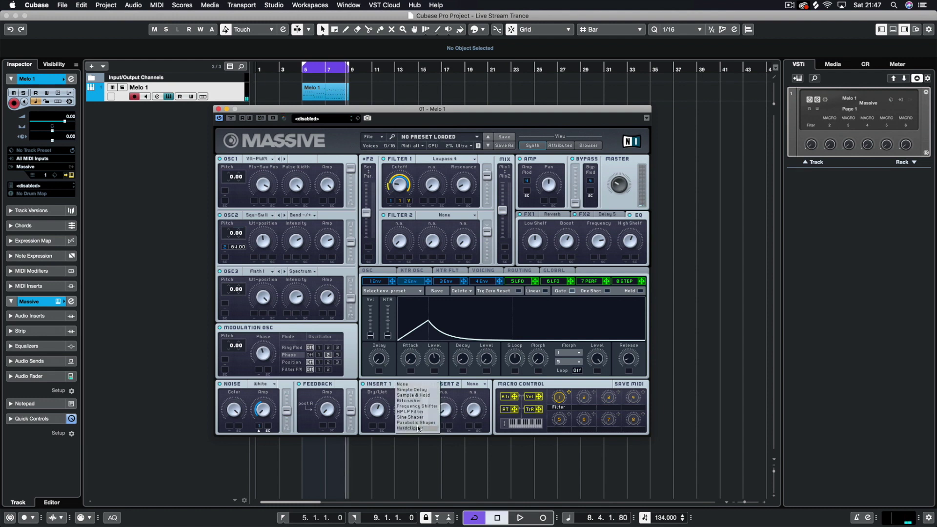
pyautogui.click(380, 387)
pyautogui.click(514, 271)
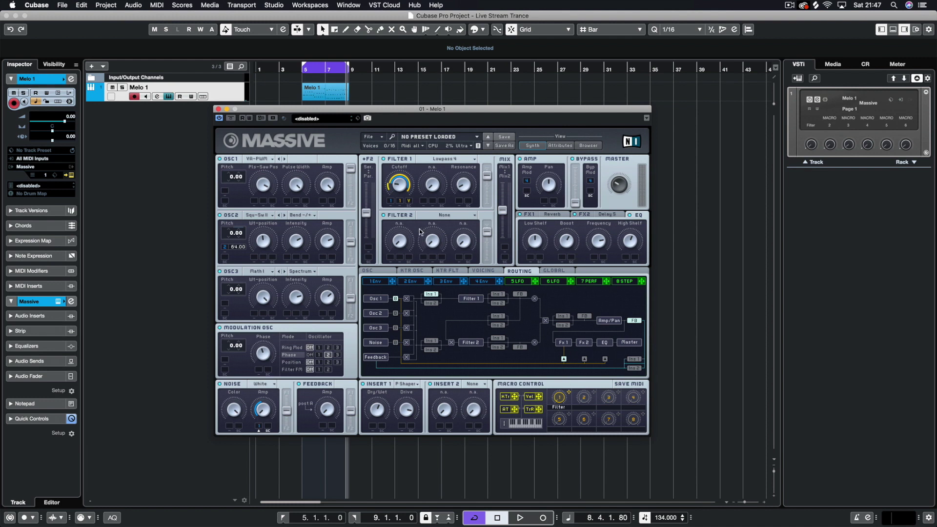
pyautogui.click(382, 272)
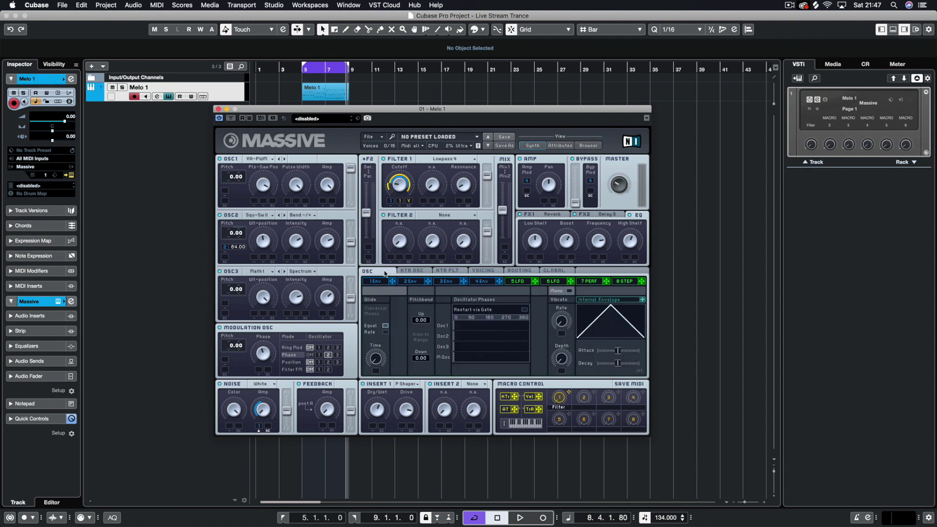
pyautogui.click(489, 272)
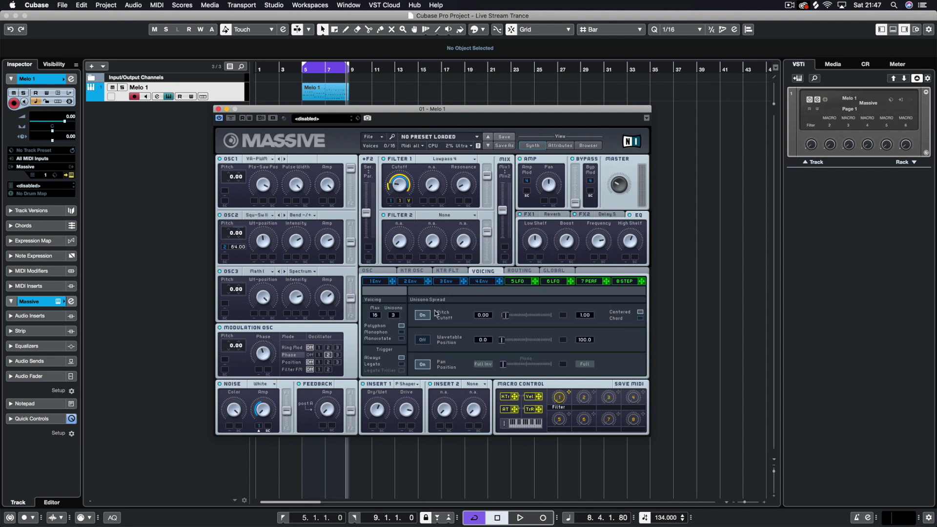